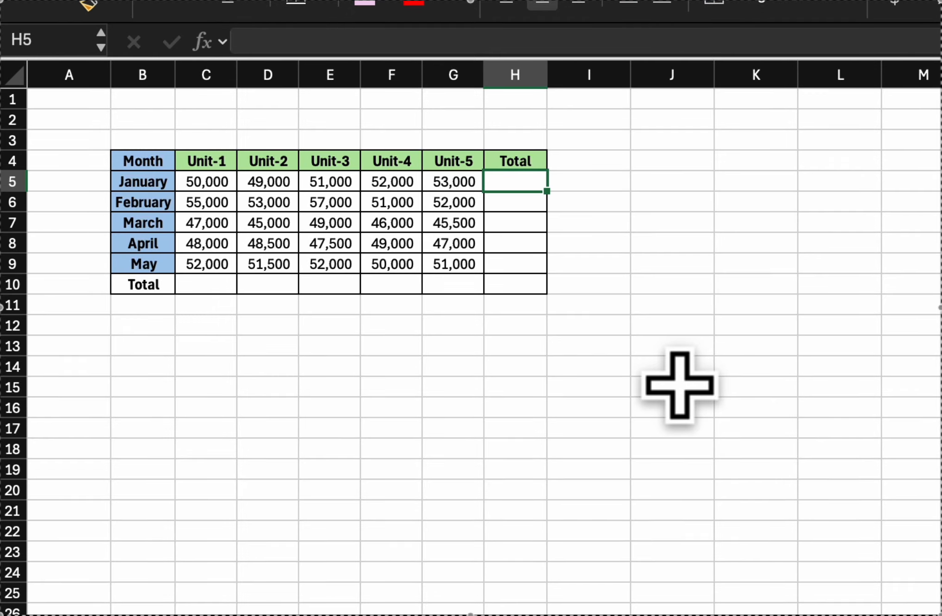
# Enter =SUM(C5:G5) in H5 to total January and autofit the width of column H
pyautogui.write('sum')
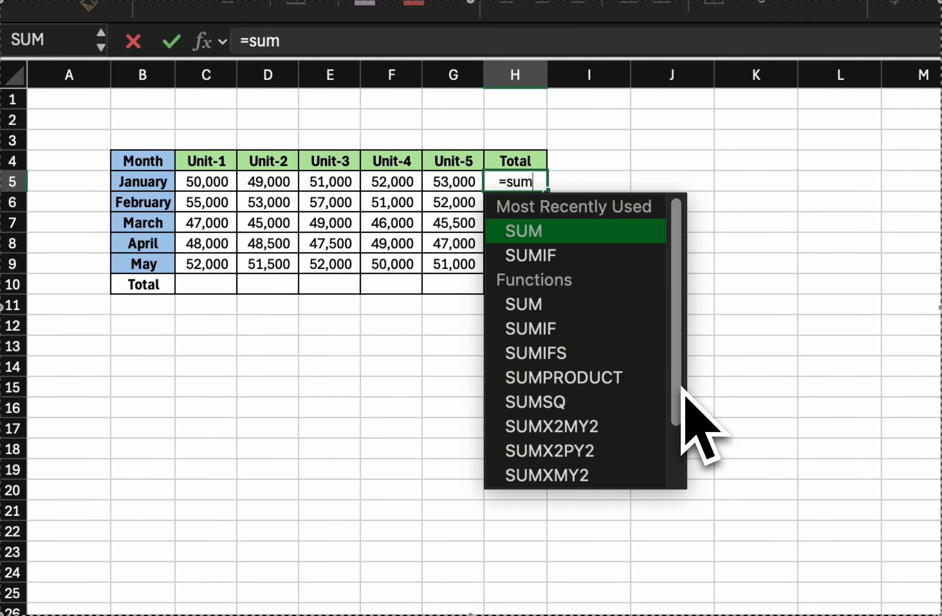
pyautogui.write('(')
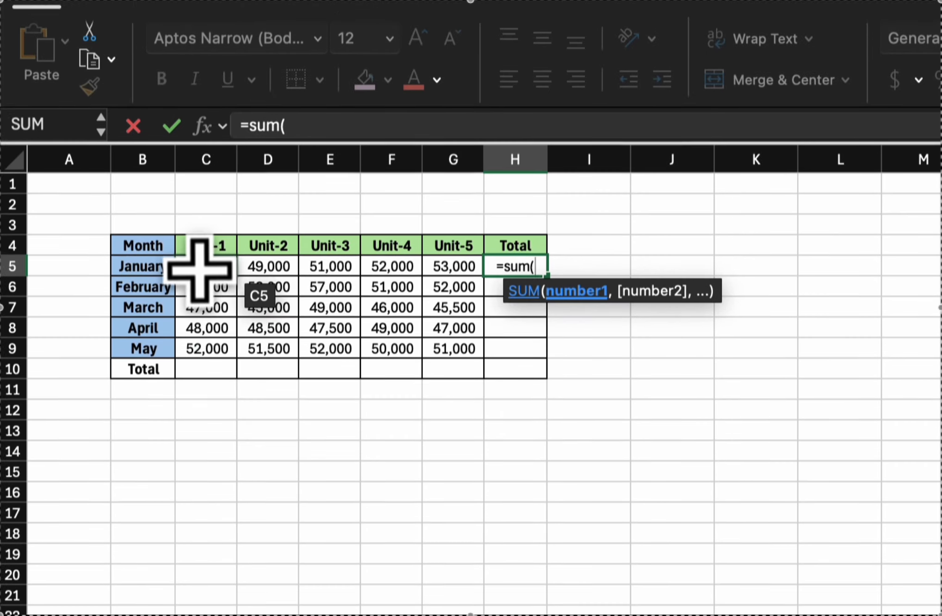
pyautogui.moveTo(199, 269); pyautogui.dragTo(436, 273)
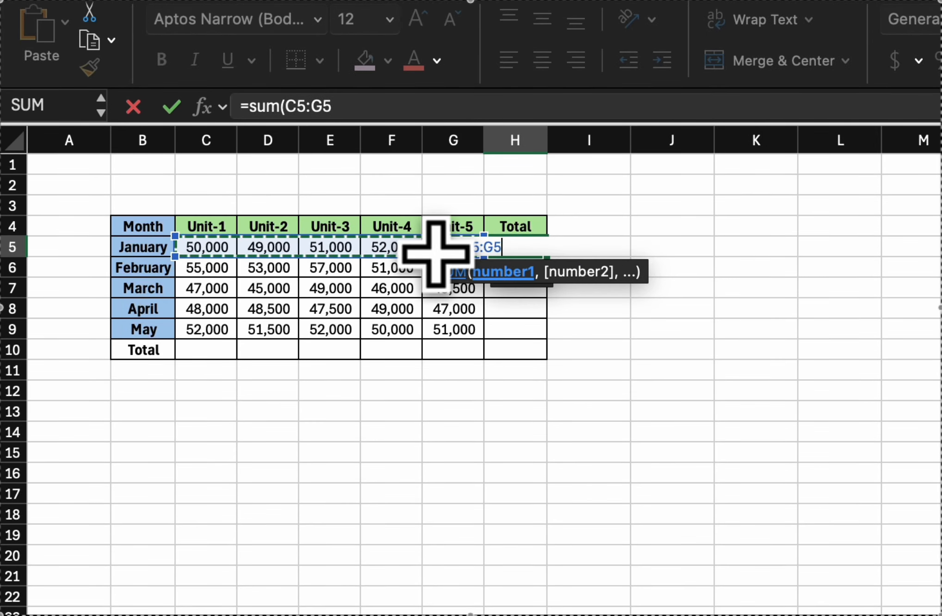
pyautogui.write(')')
pyautogui.press('Return')
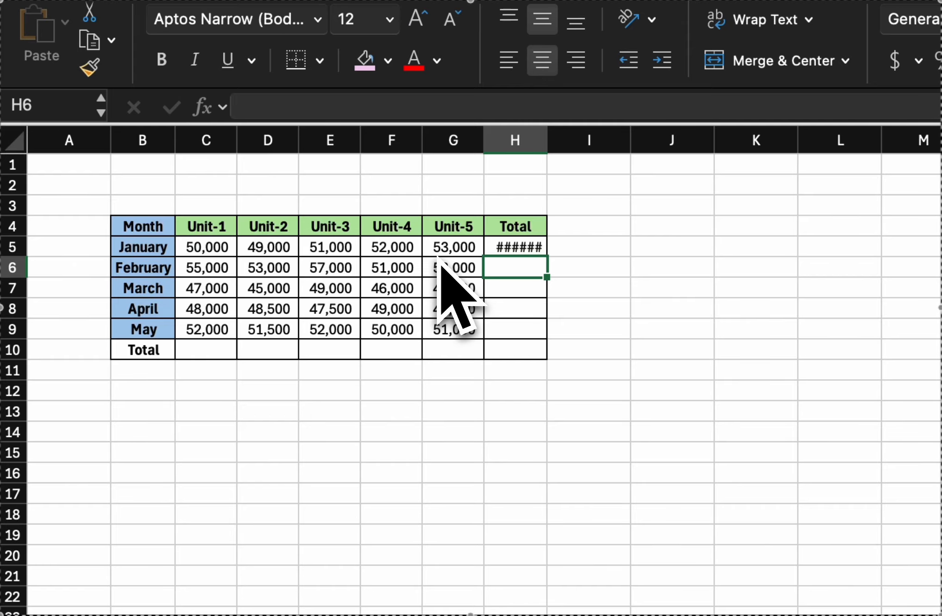
pyautogui.doubleClick(550, 138)
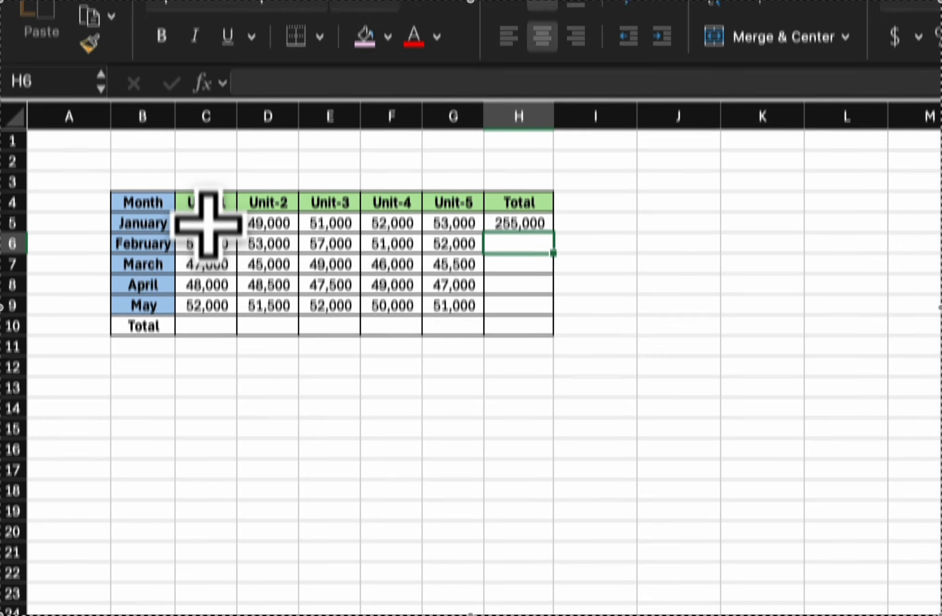
# Enter =SUM(C5:C9) in C10 to total the Unit-1 column
pyautogui.moveTo(207, 248); pyautogui.dragTo(212, 330)
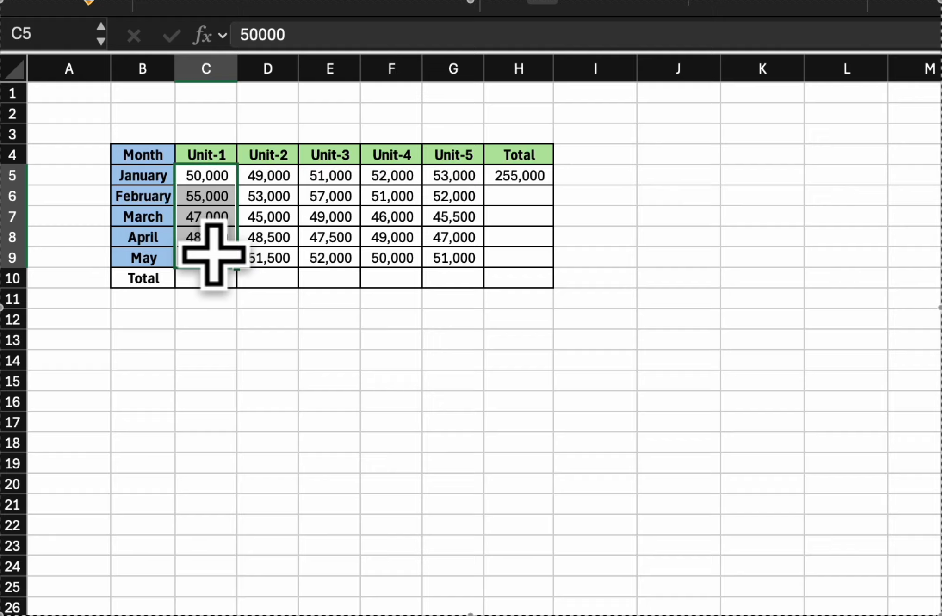
pyautogui.click(218, 283)
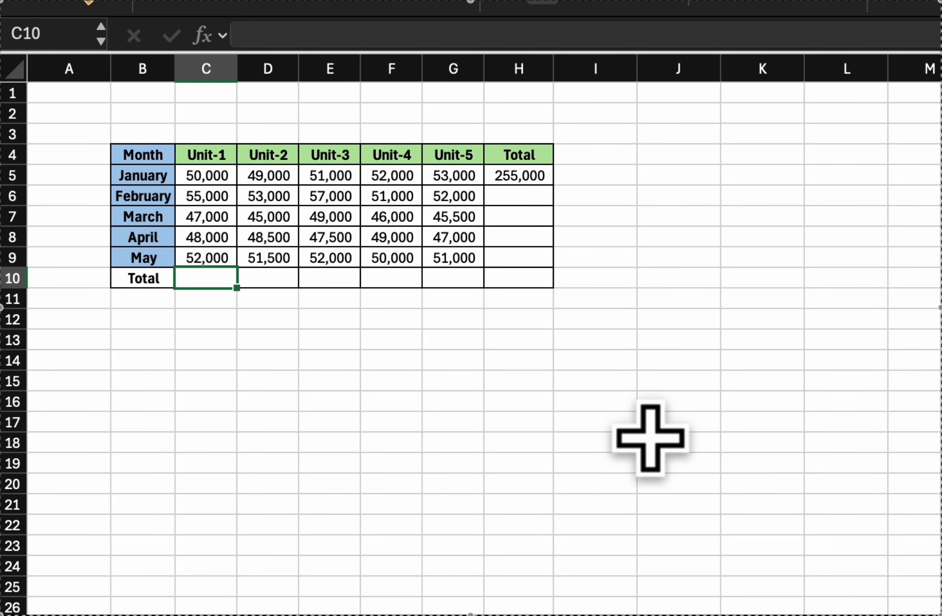
pyautogui.write('=sum(')
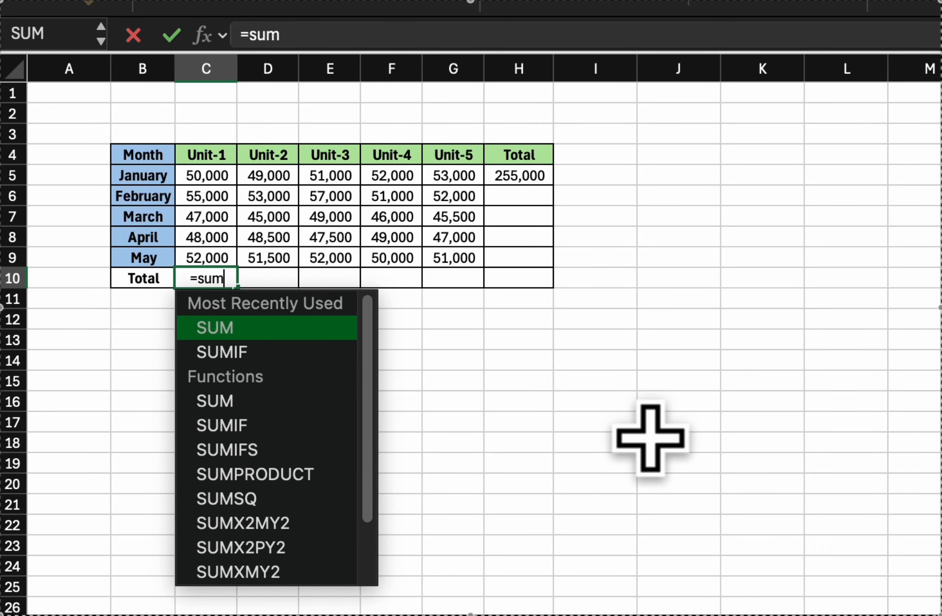
pyautogui.moveTo(206, 176); pyautogui.dragTo(222, 250)
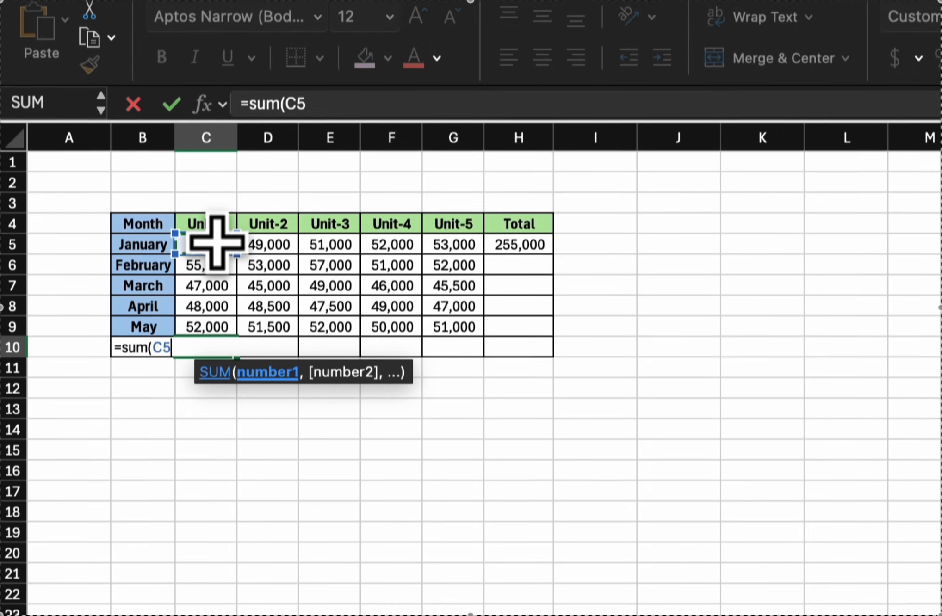
pyautogui.moveTo(223, 330); pyautogui.dragTo(220, 326)
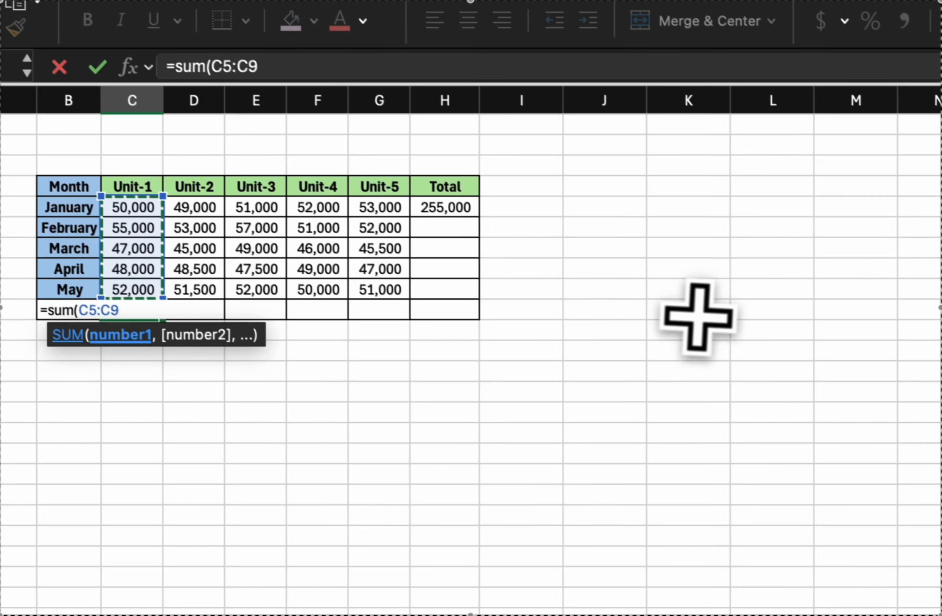
pyautogui.write(')')
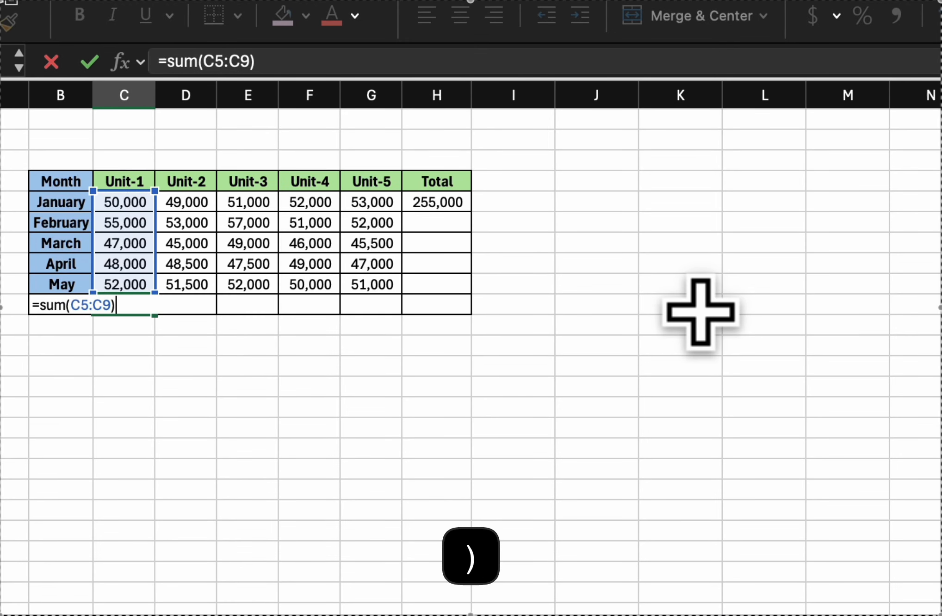
pyautogui.press('Return')
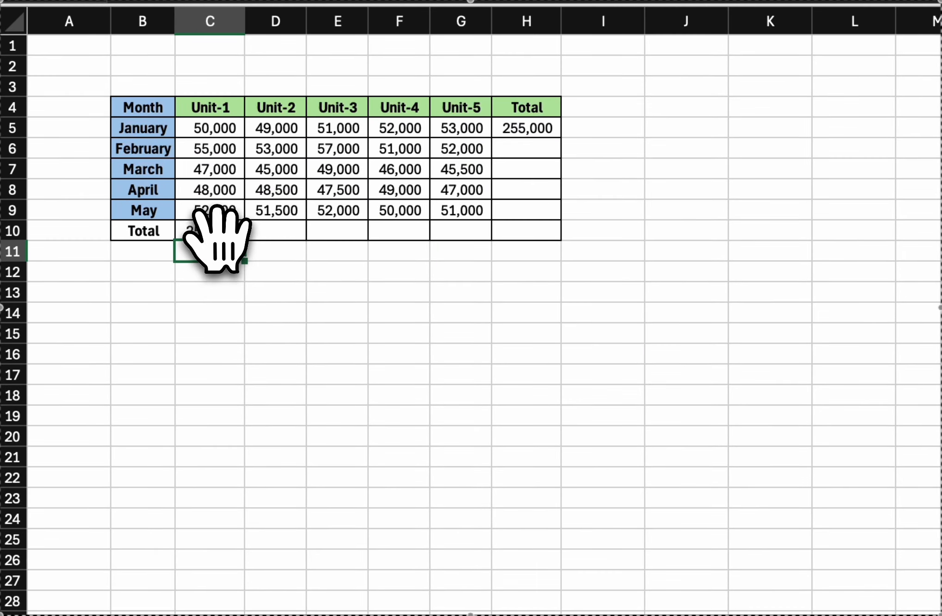
# Fill the Unit-1 total formula from C10 across the Total row to G10
pyautogui.click(217, 234)
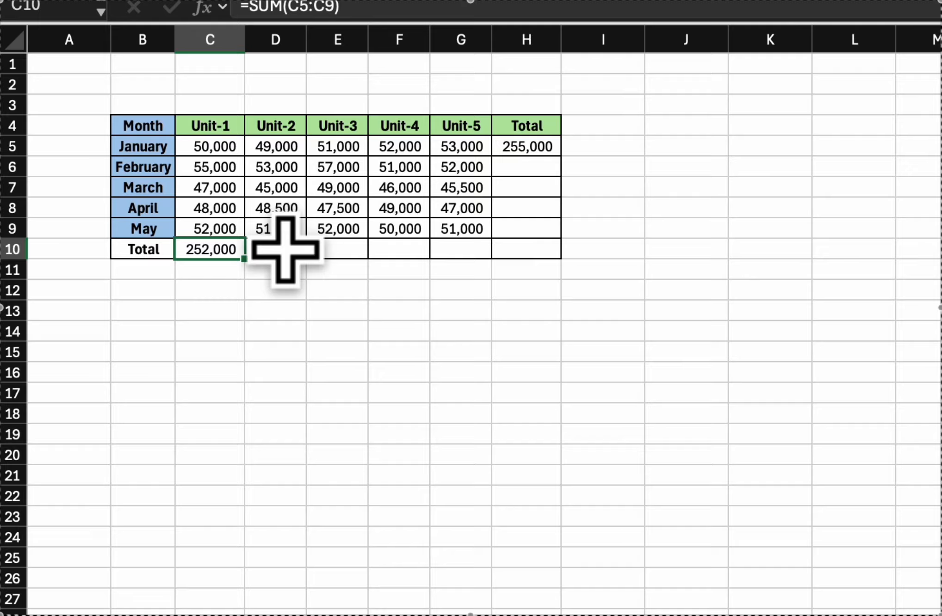
pyautogui.click(286, 250)
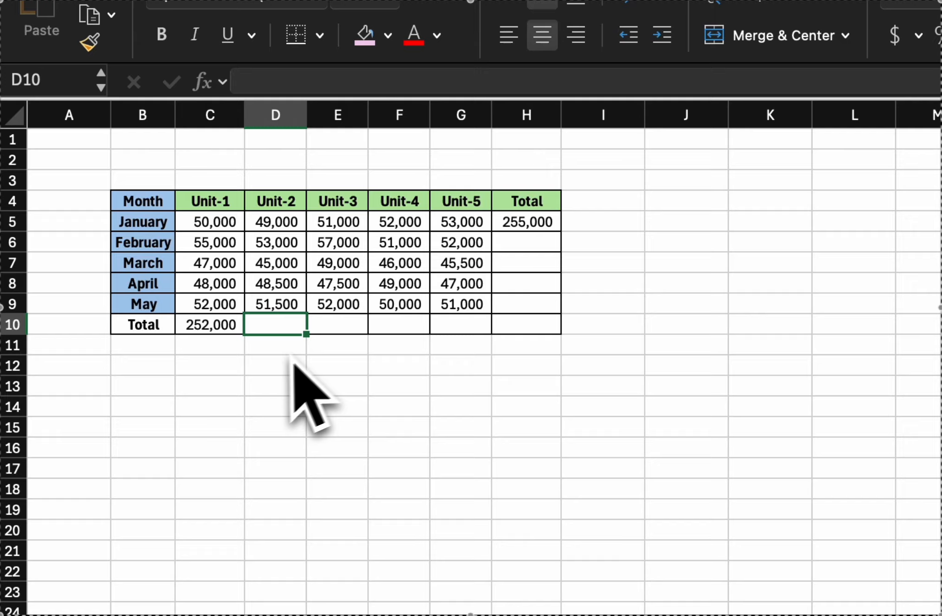
pyautogui.click(218, 330)
pyautogui.moveTo(263, 336); pyautogui.dragTo(463, 331)
# Autofit the widths of columns C through G to their contents
pyautogui.moveTo(211, 114); pyautogui.dragTo(485, 113)
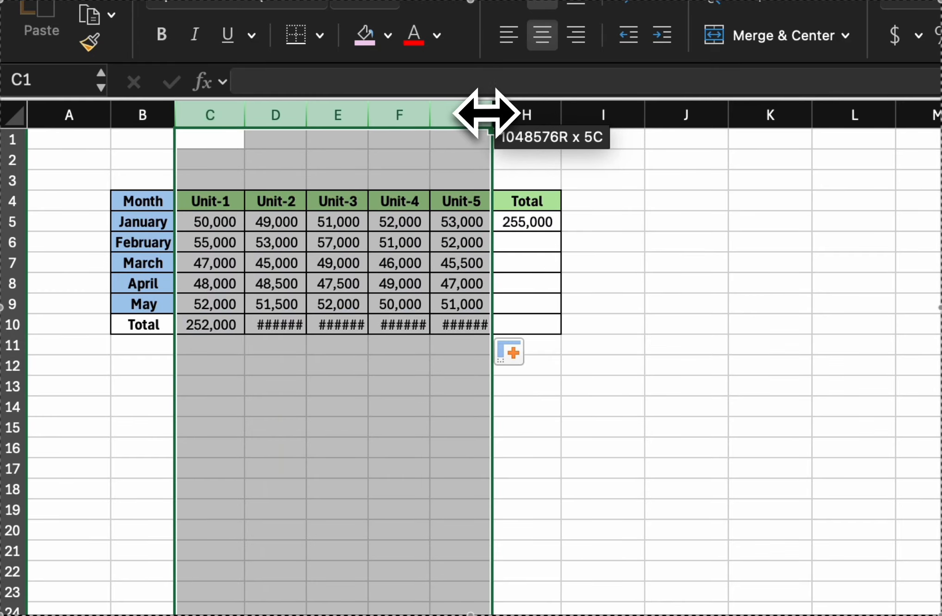
pyautogui.doubleClick(491, 115)
pyautogui.click(507, 326)
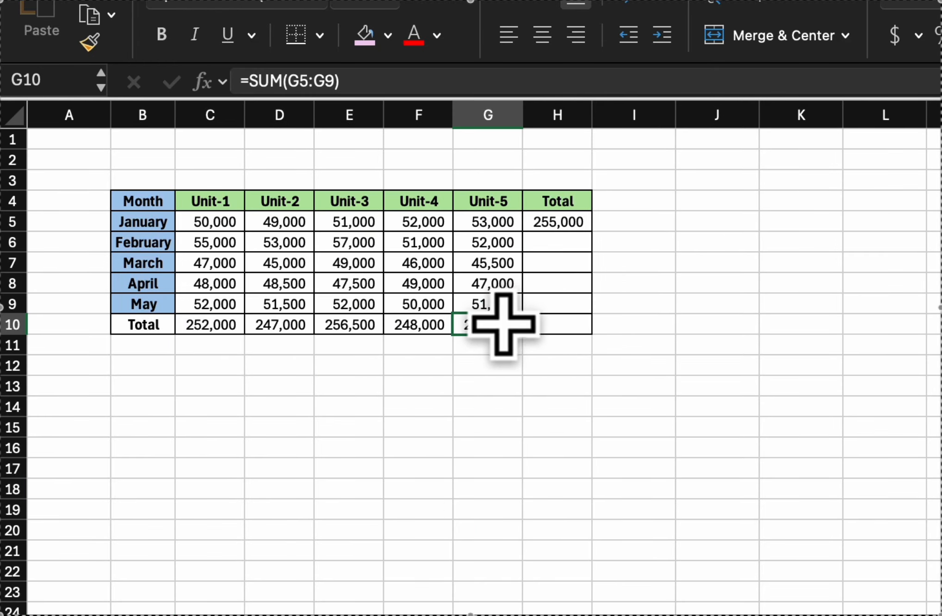
# Fill the January total formula from H5 down through May in H9
pyautogui.click(564, 223)
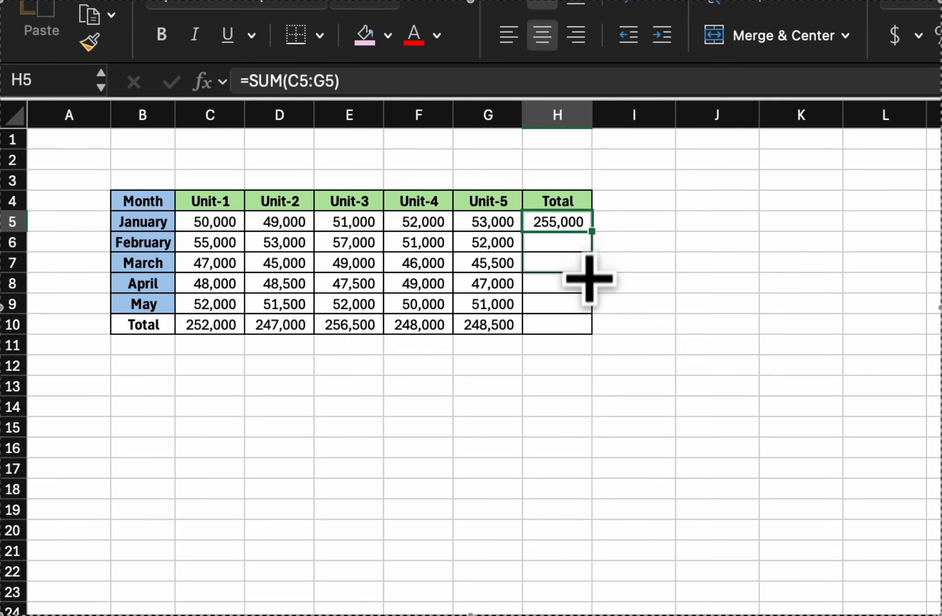
pyautogui.moveTo(593, 305); pyautogui.dragTo(592, 308)
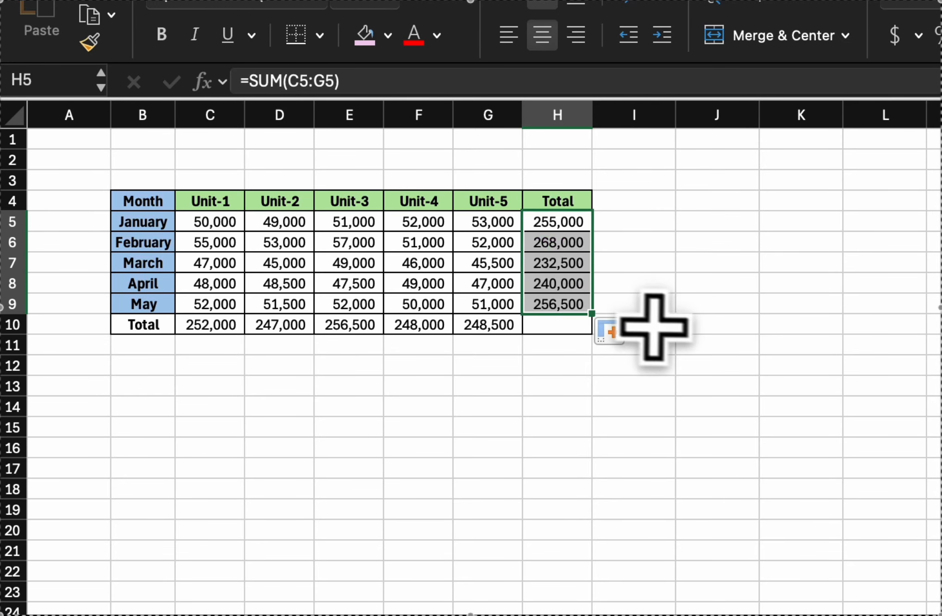
pyautogui.click(549, 406)
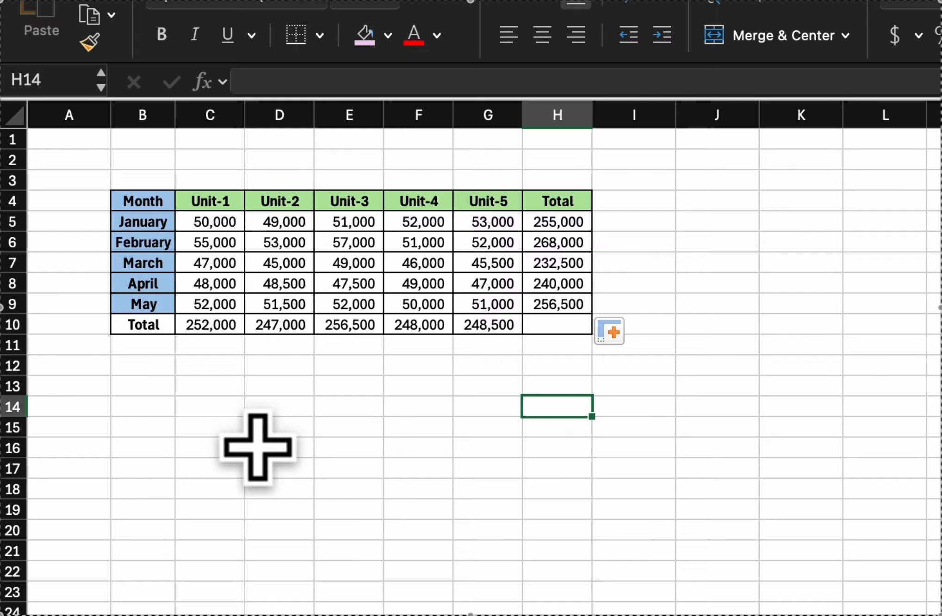
# Clear the monthly totals in H5:H9 and the unit totals in C10:G10
pyautogui.moveTo(557, 222); pyautogui.dragTo(551, 308)
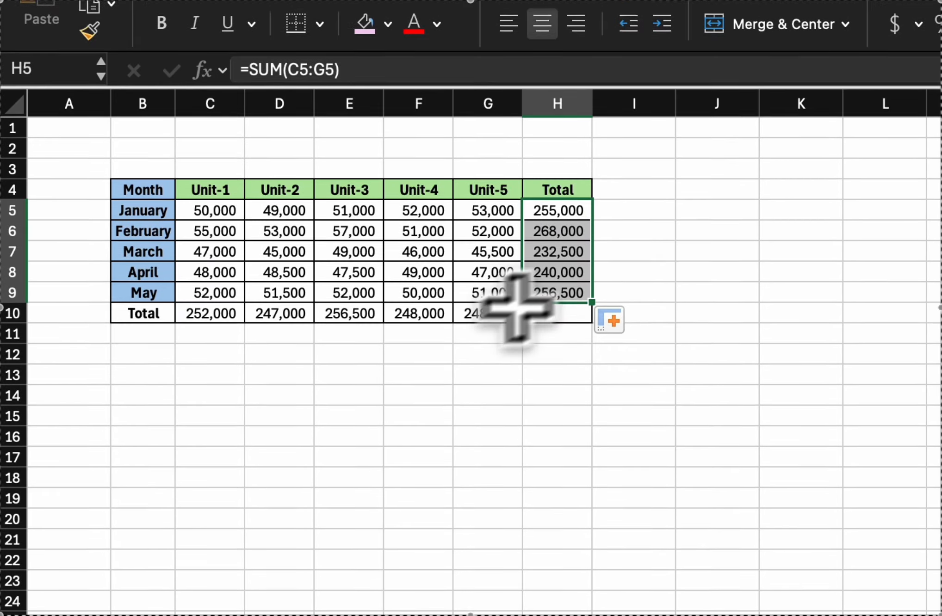
pyautogui.press('BackSpace')
pyautogui.moveTo(210, 325); pyautogui.dragTo(476, 311)
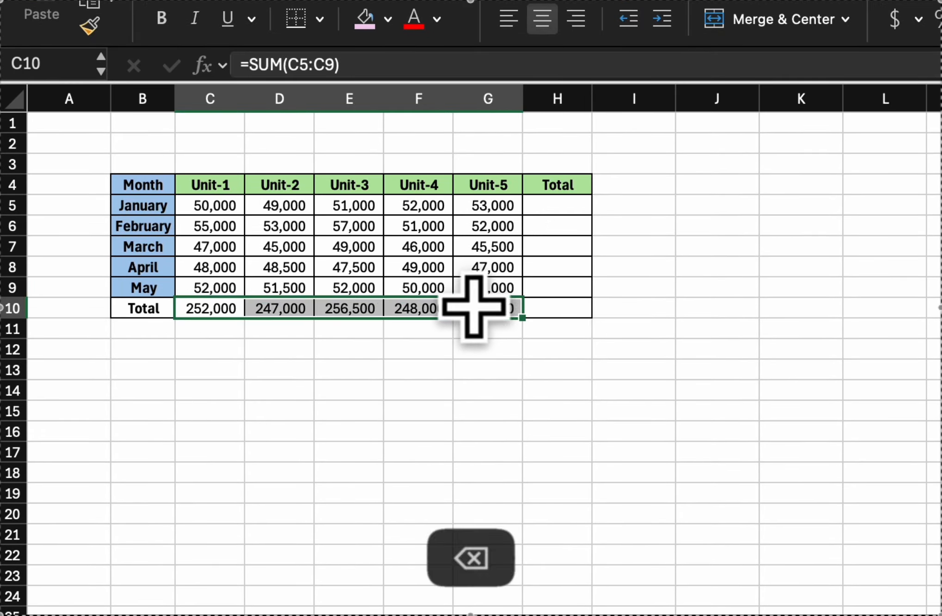
pyautogui.press('BackSpace')
# Insert AutoSum formulas for January's total in H5 (C5:G5) and the Unit-1 total in C10 (C5:C9)
pyautogui.click(558, 206)
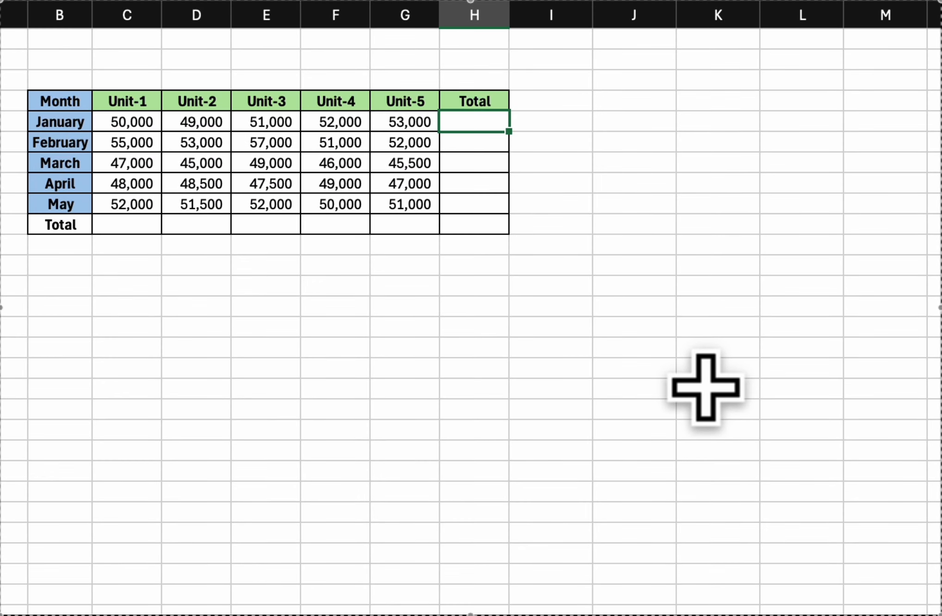
pyautogui.press('super+alt+equal')
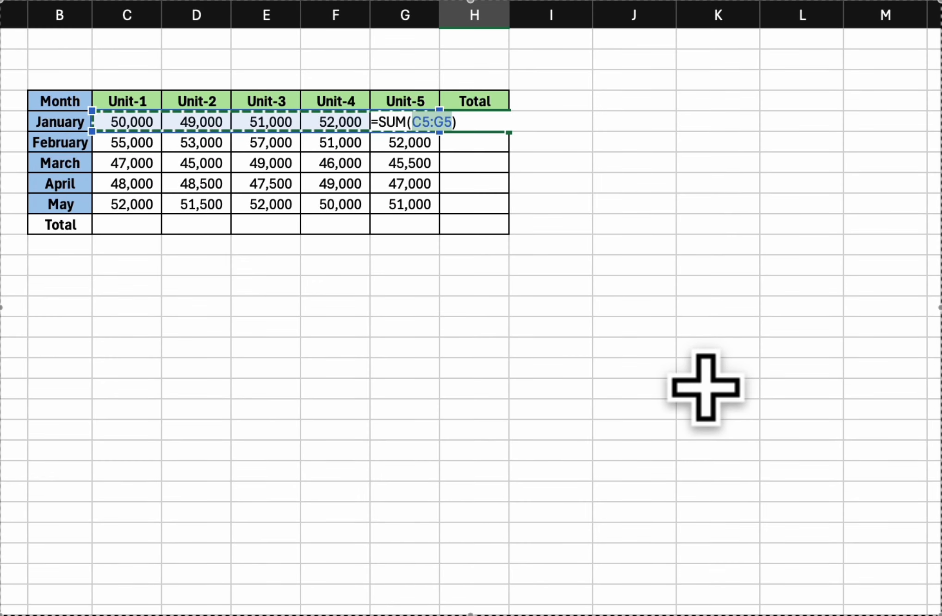
pyautogui.press('Return')
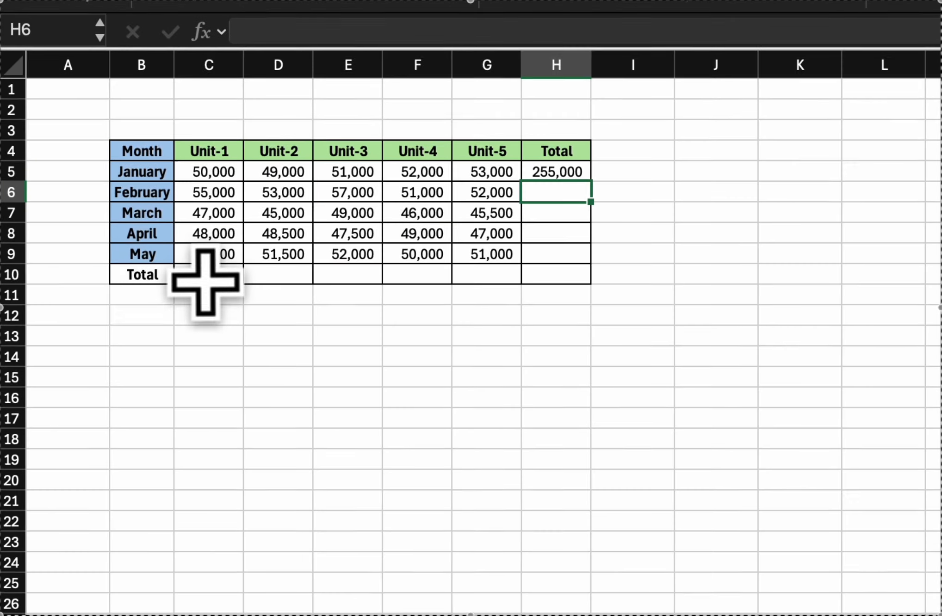
pyautogui.click(134, 228)
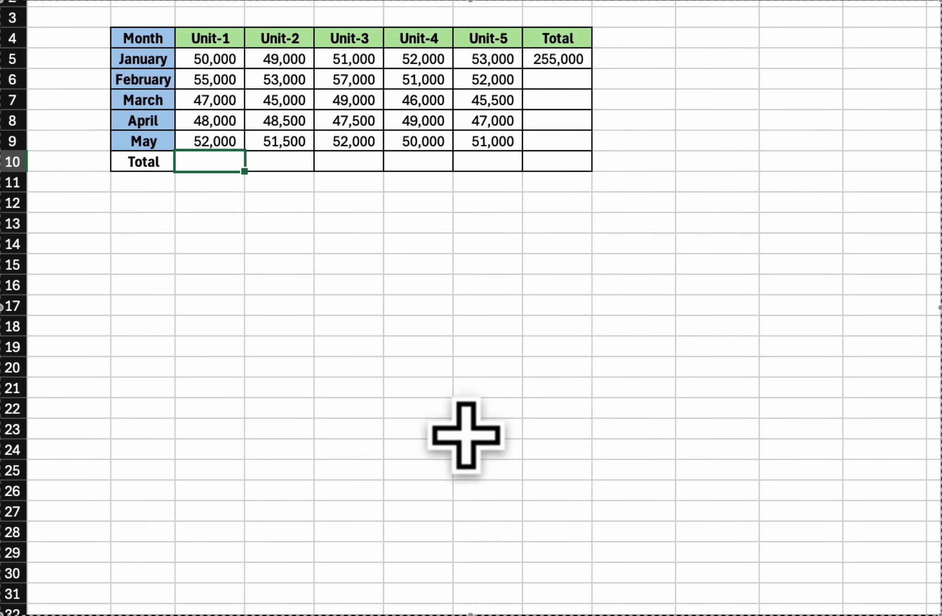
pyautogui.press('super+alt+equal')
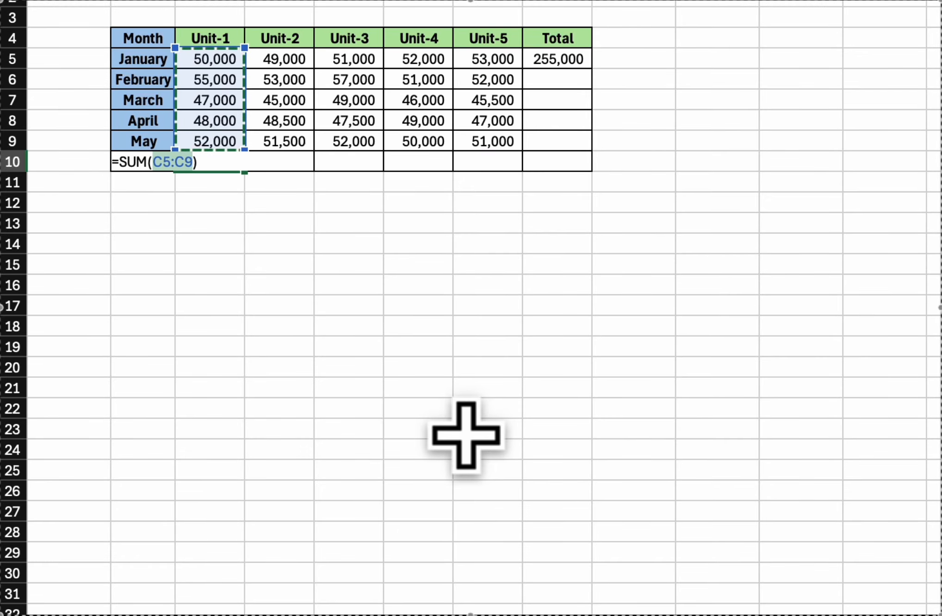
pyautogui.press('Return')
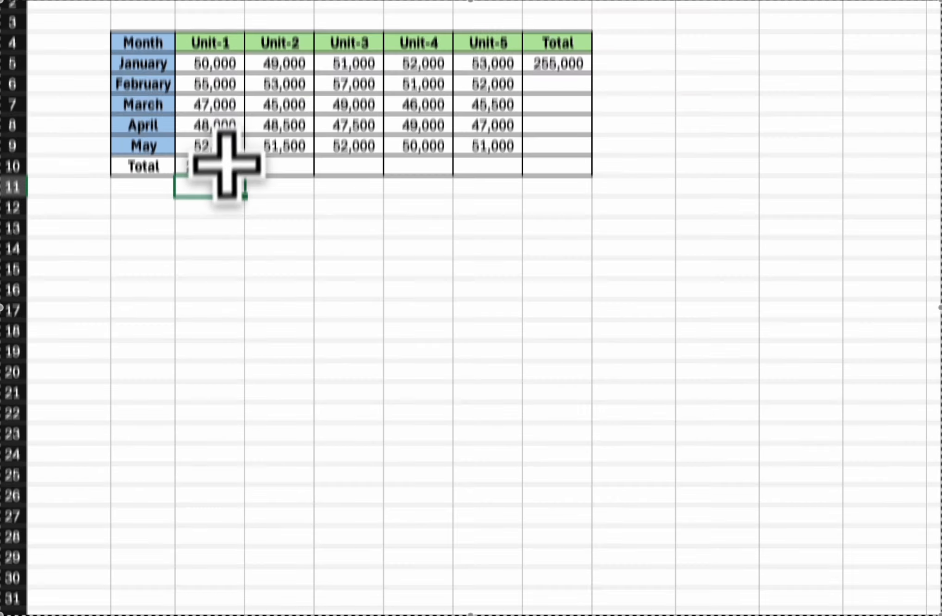
# Fill the C10 total formula across to G10 and the H5 total formula down to H9
pyautogui.moveTo(225, 167); pyautogui.dragTo(401, 166)
pyautogui.moveTo(400, 334); pyautogui.dragTo(477, 326)
pyautogui.click(221, 330)
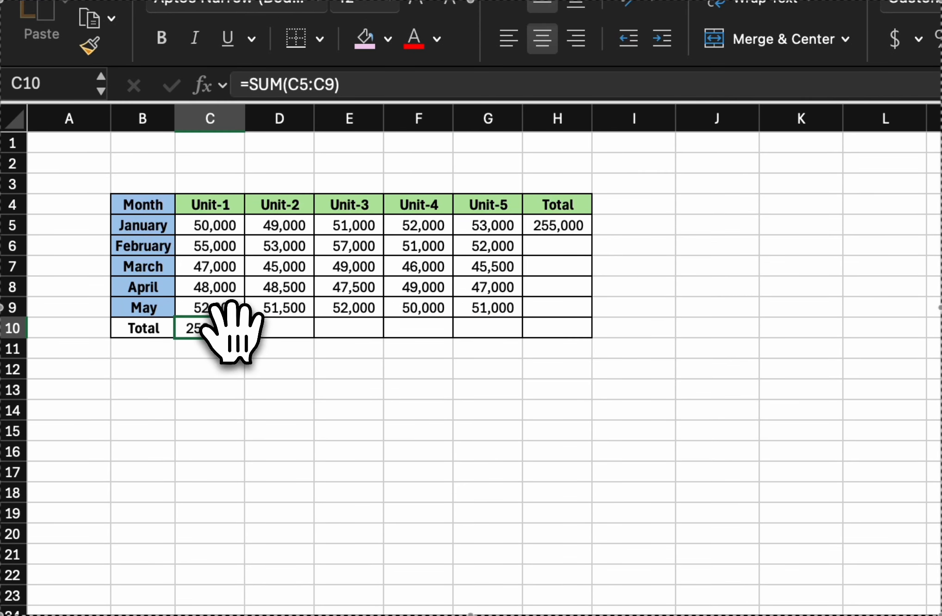
pyautogui.moveTo(245, 336); pyautogui.dragTo(497, 336)
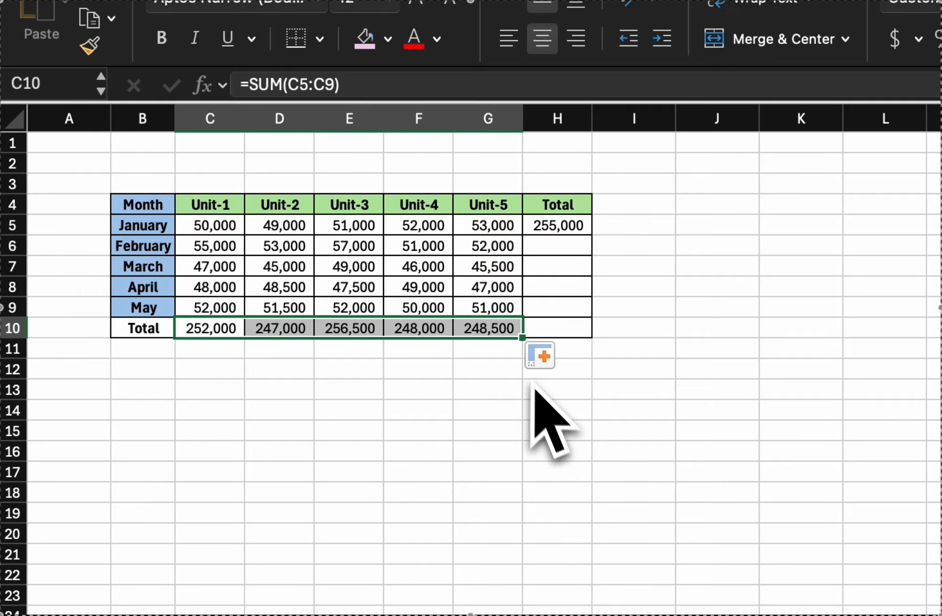
pyautogui.click(562, 225)
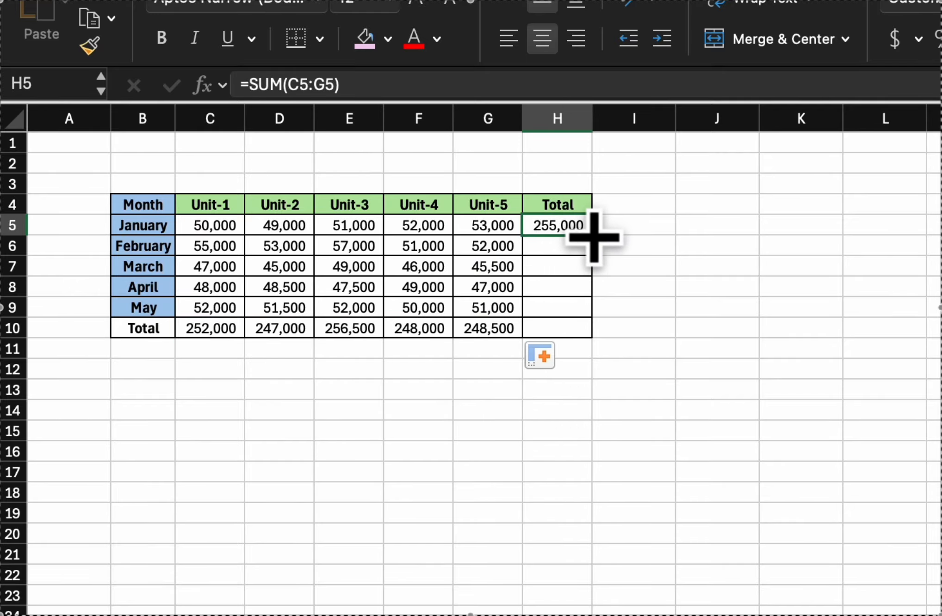
pyautogui.moveTo(592, 235); pyautogui.dragTo(596, 312)
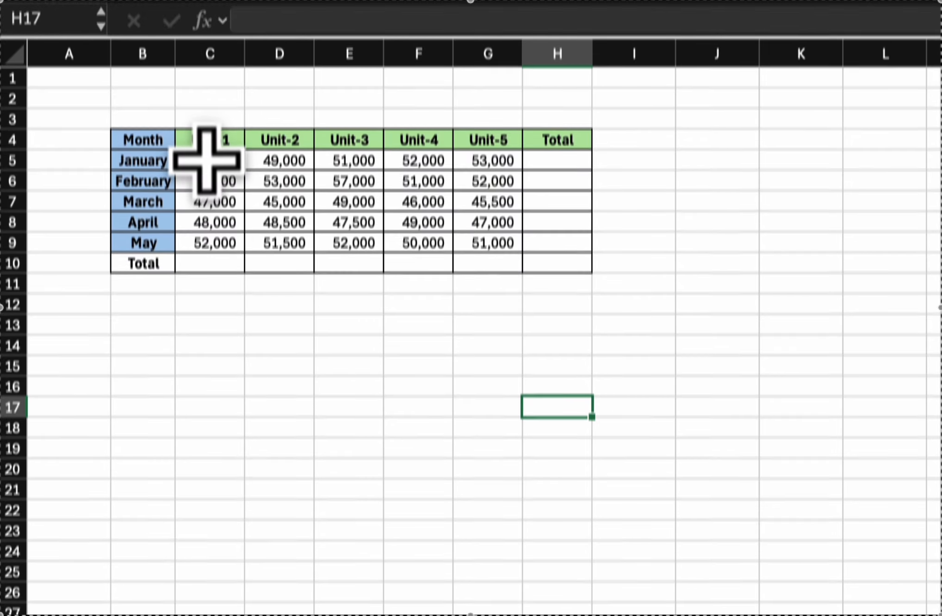
# Use AutoSum on the whole range C5:H10 to produce all row and column totals, and widen column H to fit
pyautogui.moveTo(206, 161); pyautogui.dragTo(546, 319)
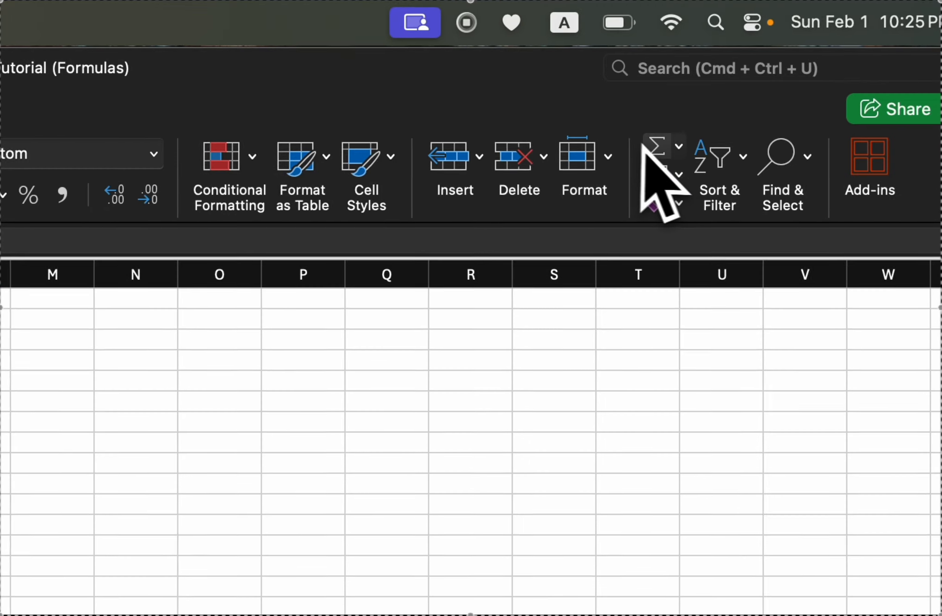
pyautogui.click(677, 148)
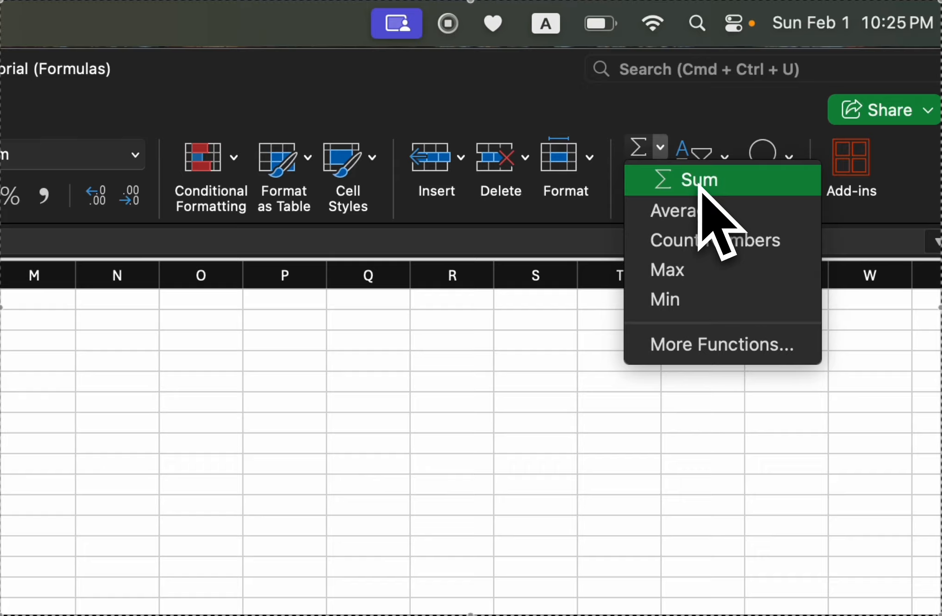
pyautogui.click(700, 183)
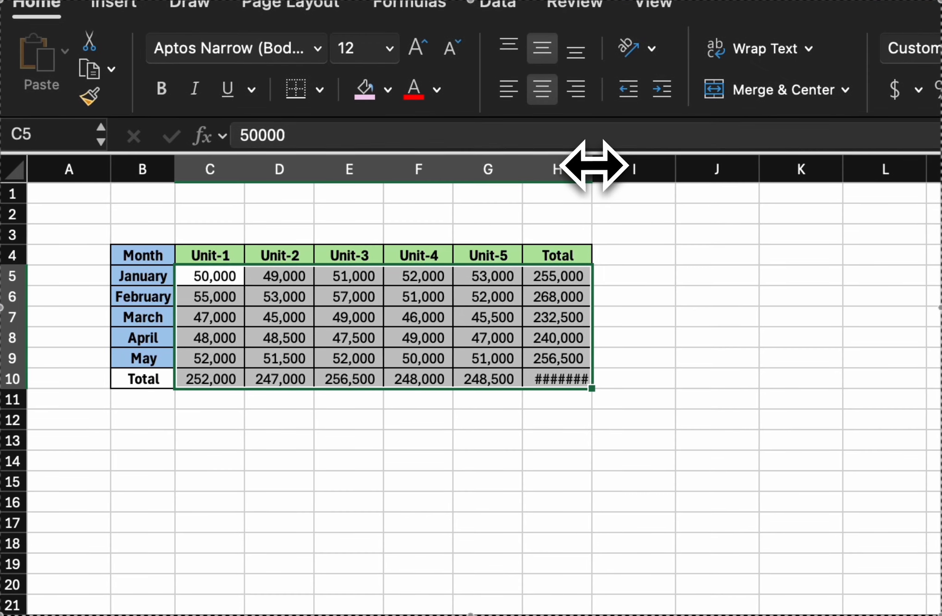
pyautogui.moveTo(593, 165); pyautogui.dragTo(604, 169)
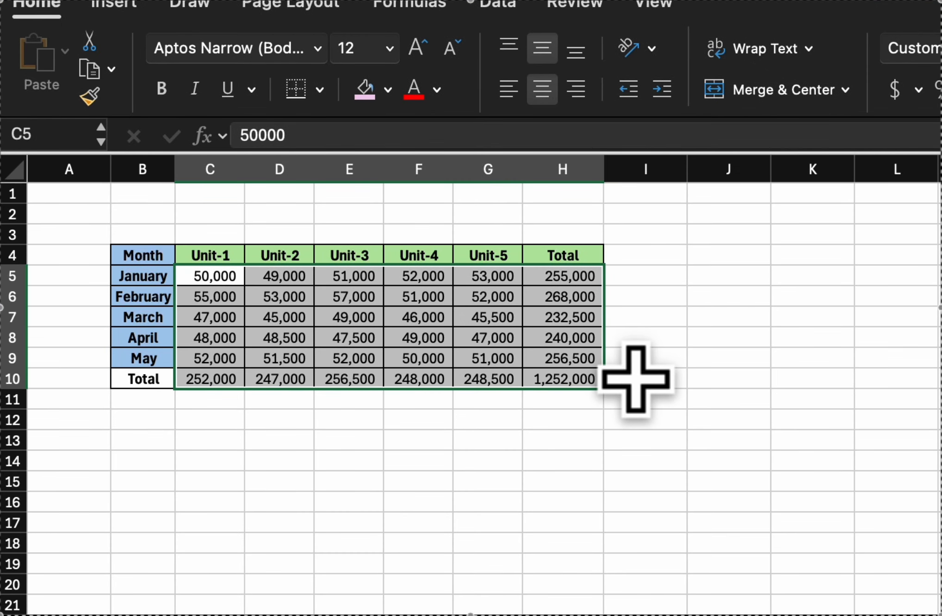
# Clear the monthly totals in H5:H9 and the whole Total row in C10:H10
pyautogui.click(250, 444)
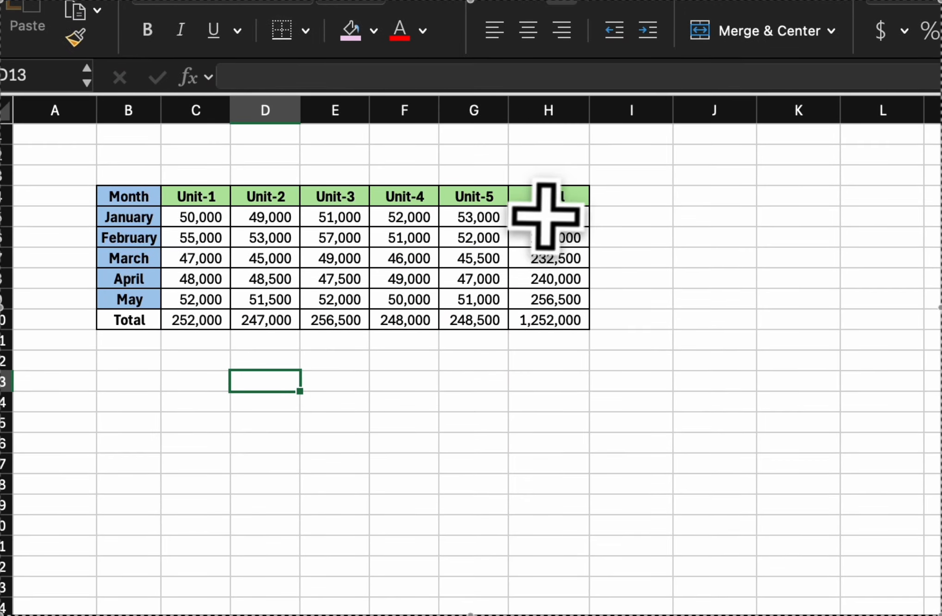
pyautogui.moveTo(552, 216); pyautogui.dragTo(562, 322)
pyautogui.click(851, 331)
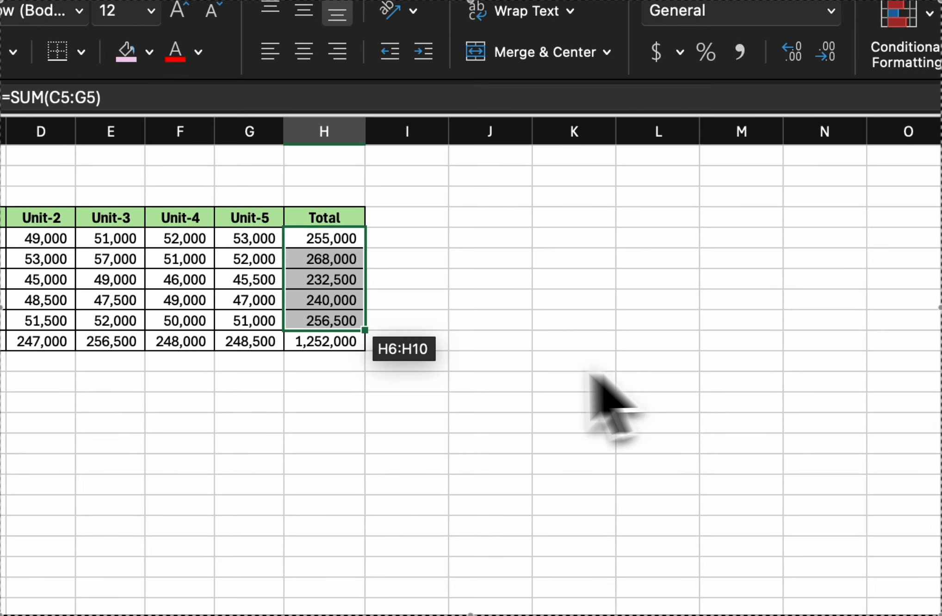
pyautogui.press('BackSpace')
pyautogui.moveTo(213, 288); pyautogui.dragTo(547, 283)
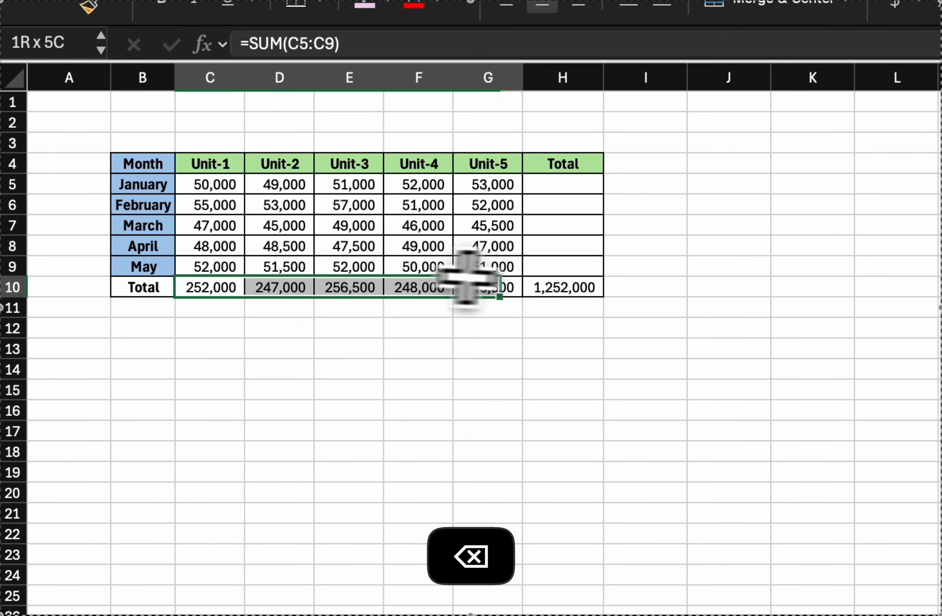
pyautogui.press('BackSpace')
pyautogui.moveTo(551, 350); pyautogui.dragTo(549, 365)
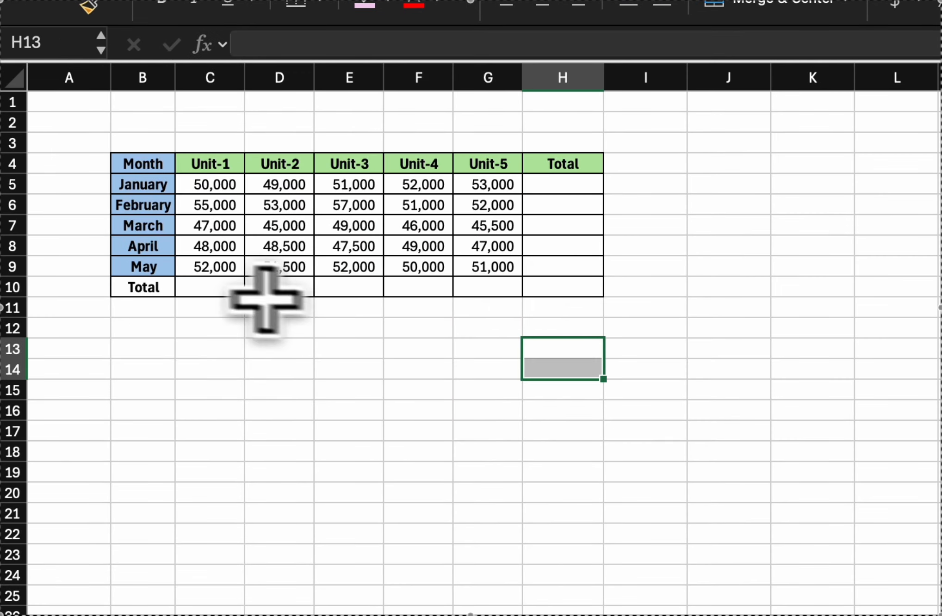
# Total Unit-1 (C5:C9) in C10 and Unit-2 (D5:D9) in D10 with the AutoSum command
pyautogui.click(215, 291)
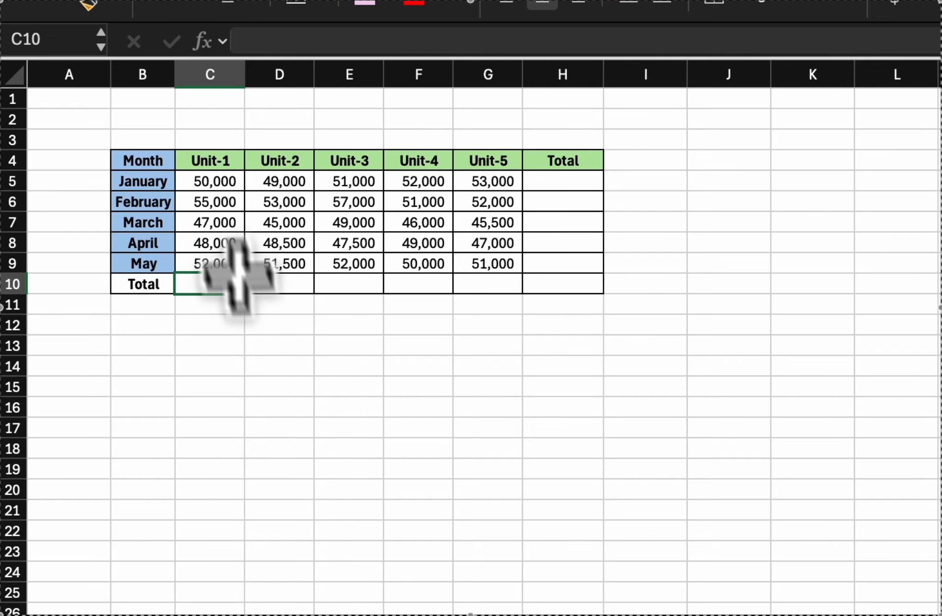
pyautogui.moveTo(217, 181); pyautogui.dragTo(227, 260)
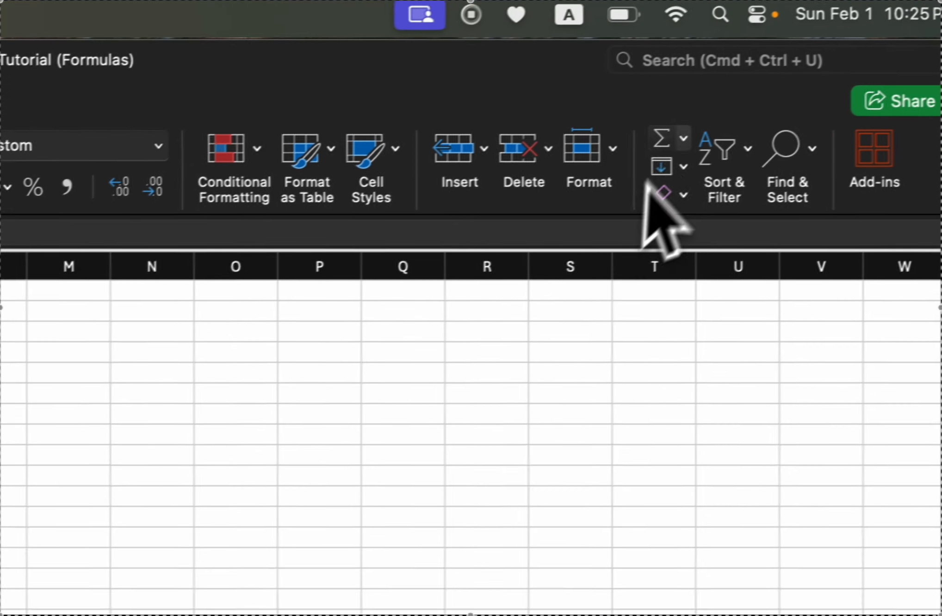
pyautogui.click(664, 139)
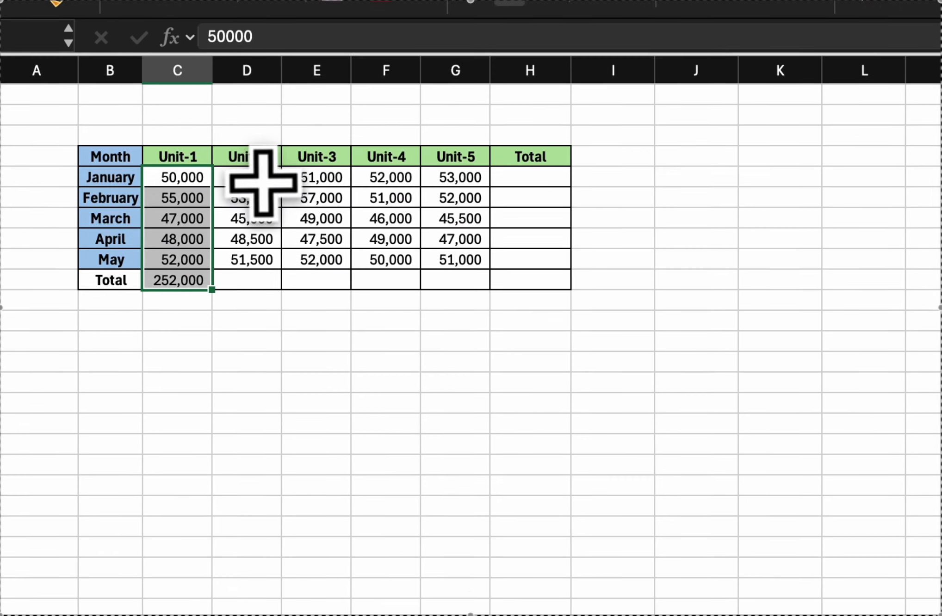
pyautogui.moveTo(255, 182); pyautogui.dragTo(263, 213)
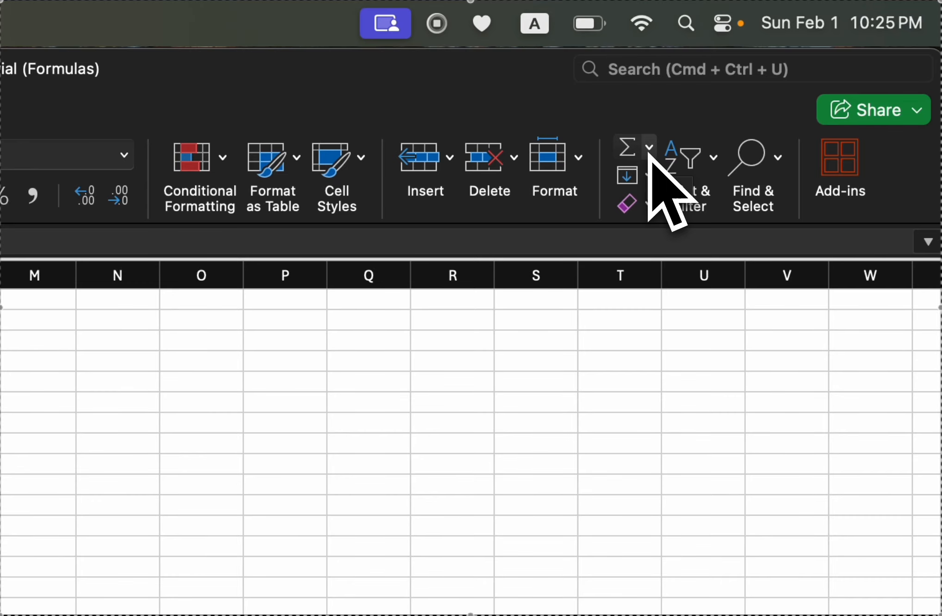
pyautogui.click(650, 149)
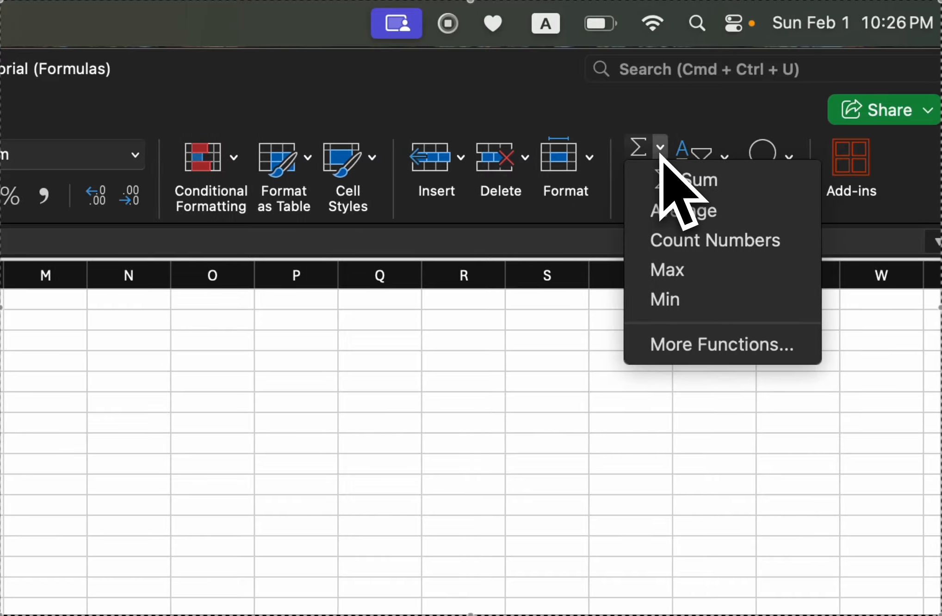
pyautogui.click(706, 183)
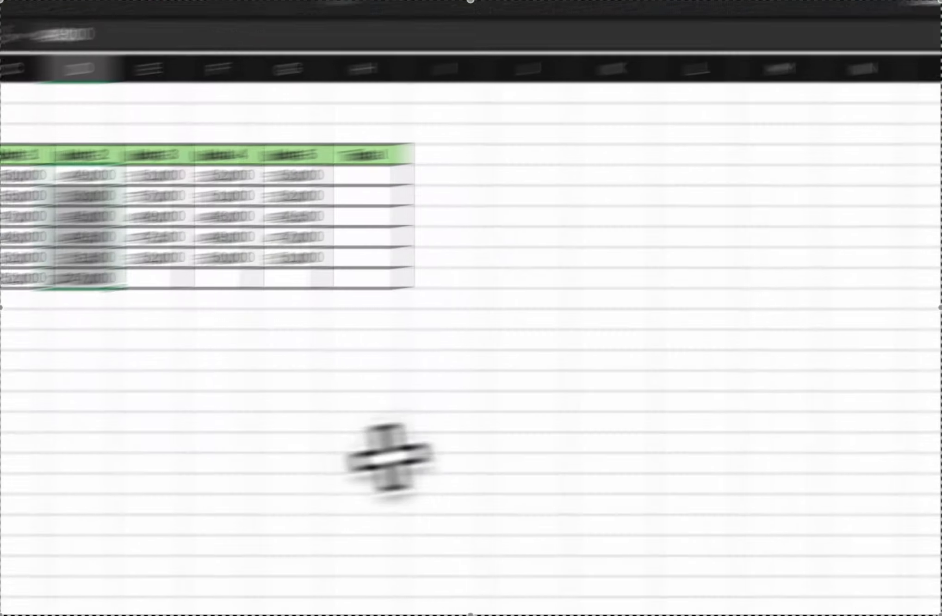
pyautogui.click(561, 463)
# Use AutoSum on January's values C5:G5 to place the month's total in H5
pyautogui.click(562, 167)
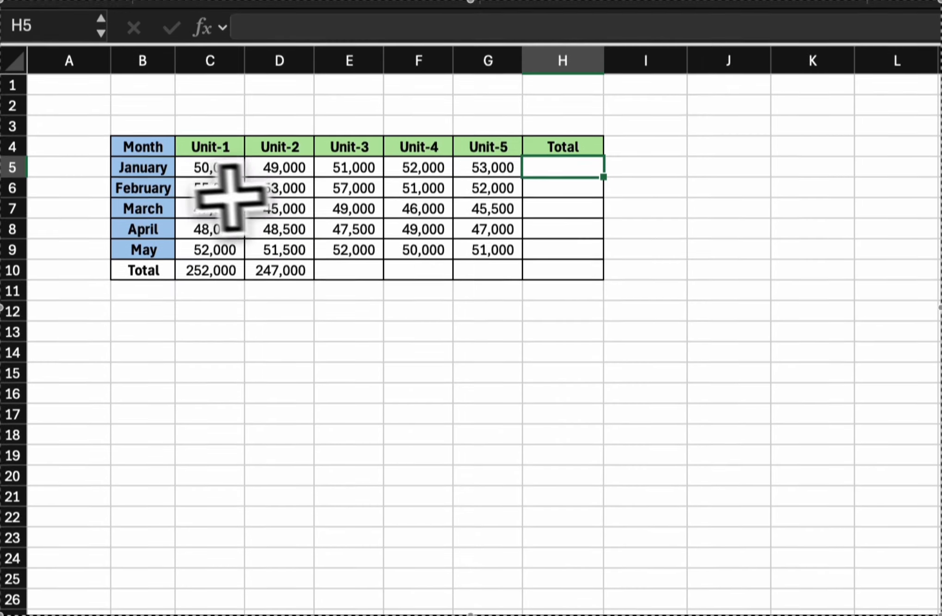
pyautogui.click(219, 184)
pyautogui.moveTo(219, 184); pyautogui.dragTo(479, 192)
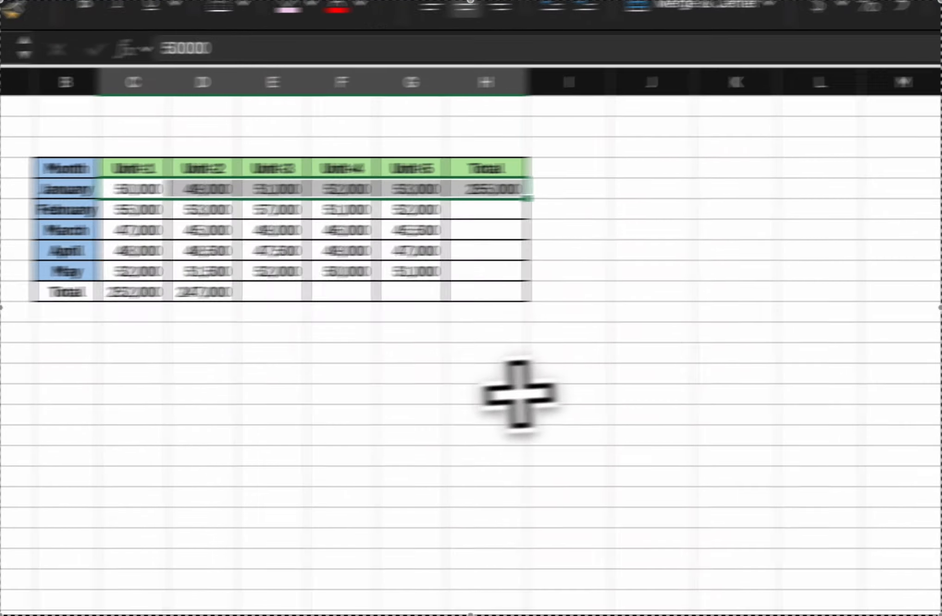
pyautogui.click(593, 415)
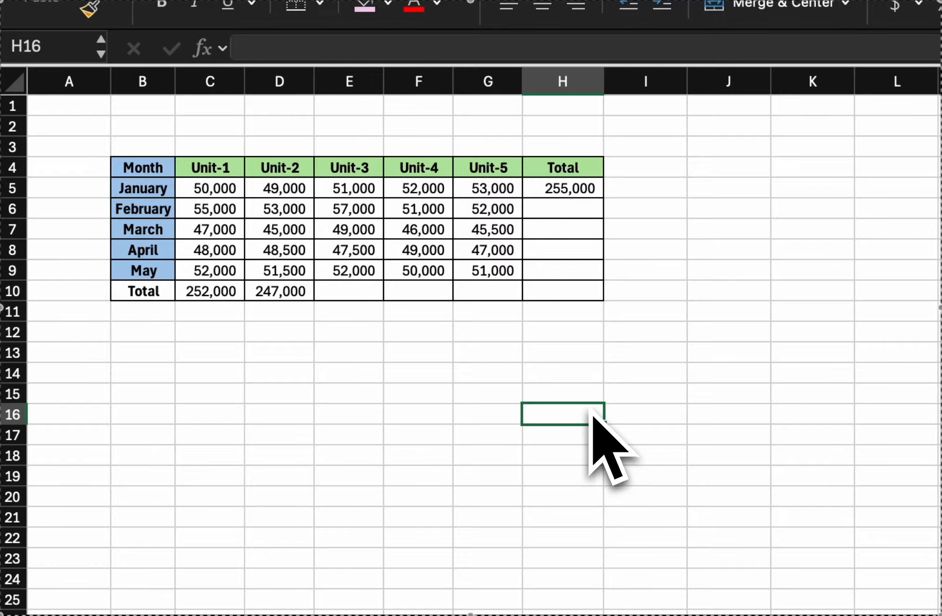
# Clear the Total row C10:H10 and January's total in H5
pyautogui.moveTo(210, 291); pyautogui.dragTo(524, 291)
pyautogui.press('BackSpace')
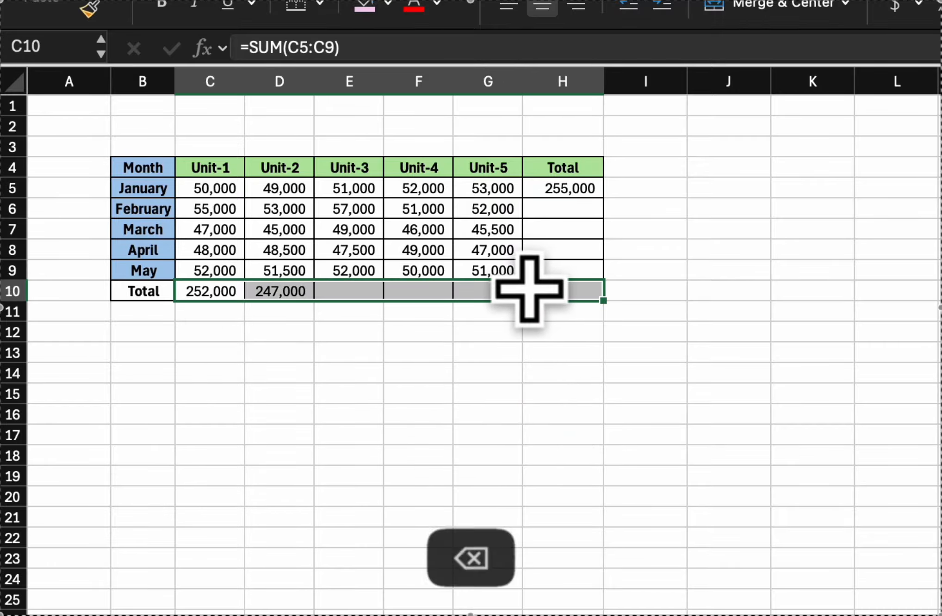
pyautogui.click(584, 188)
pyautogui.press('BackSpace')
pyautogui.click(646, 373)
# Use AutoSum on the unit columns to fill the totals in C10:G10, then on C5:H10 to add the monthly and grand totals
pyautogui.moveTo(240, 197); pyautogui.dragTo(471, 256)
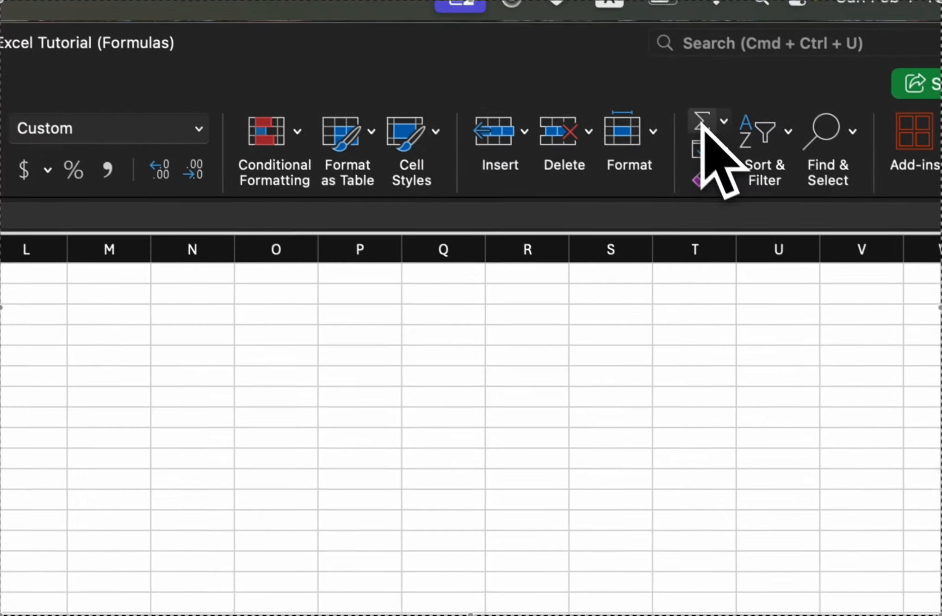
pyautogui.click(702, 123)
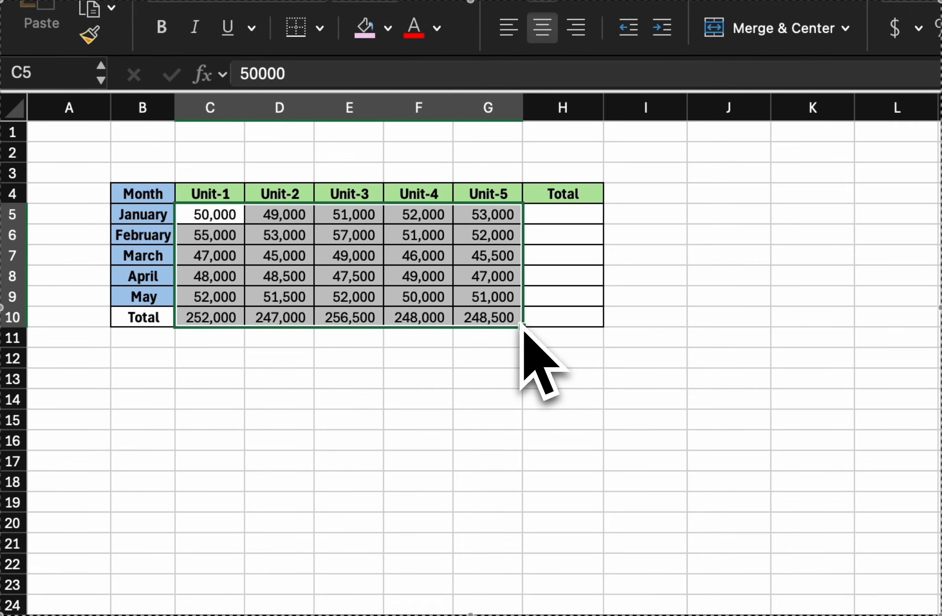
pyautogui.moveTo(211, 215); pyautogui.dragTo(554, 316)
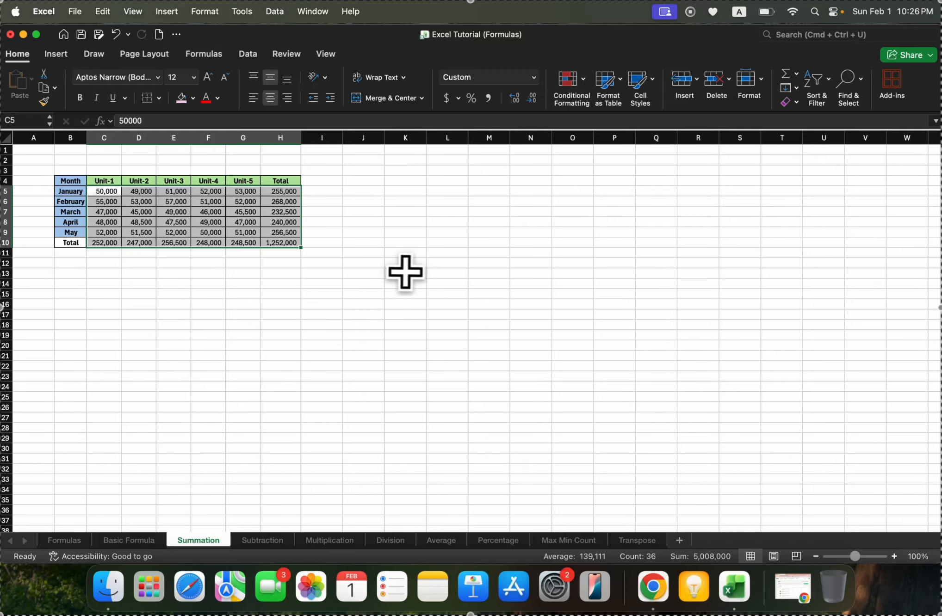
pyautogui.click(405, 273)
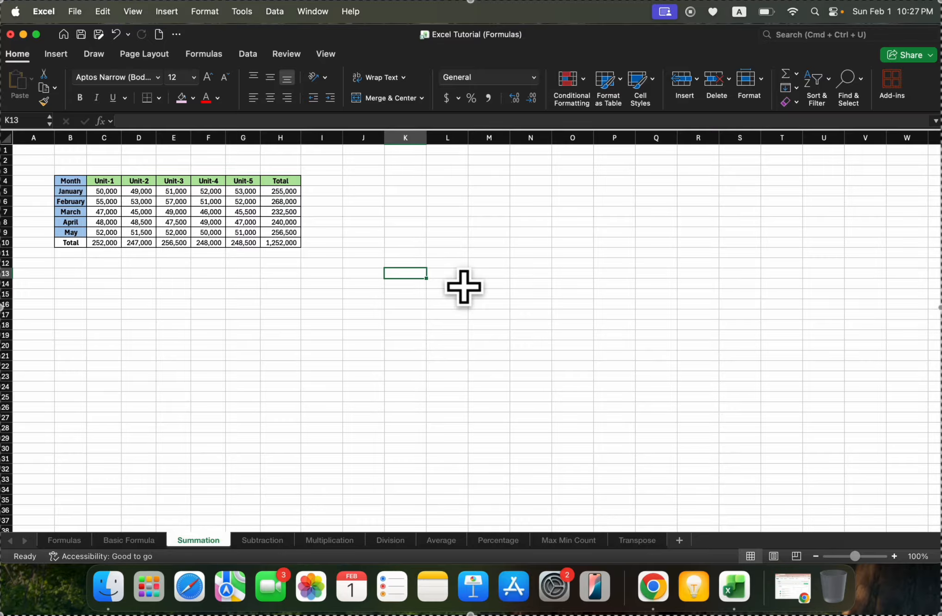
# Enter the formula =sum(C5:C9) in C13 to total Unit-1 below the table
pyautogui.press('Left')
pyautogui.press('Left')
pyautogui.press('Left')
pyautogui.press('Left')
pyautogui.press('Left')
pyautogui.press('Left')
pyautogui.press('Left')
pyautogui.press('Left')
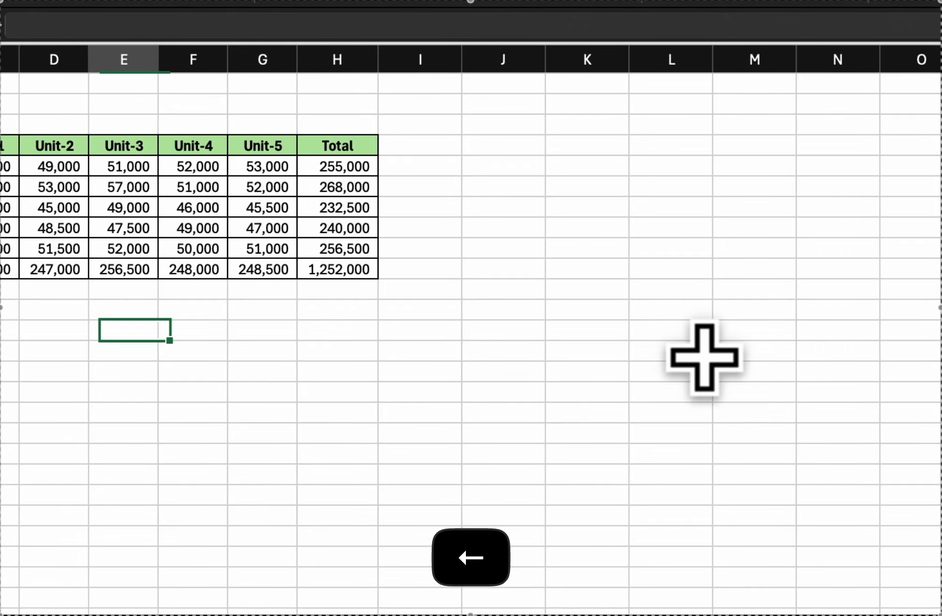
pyautogui.write('=su')
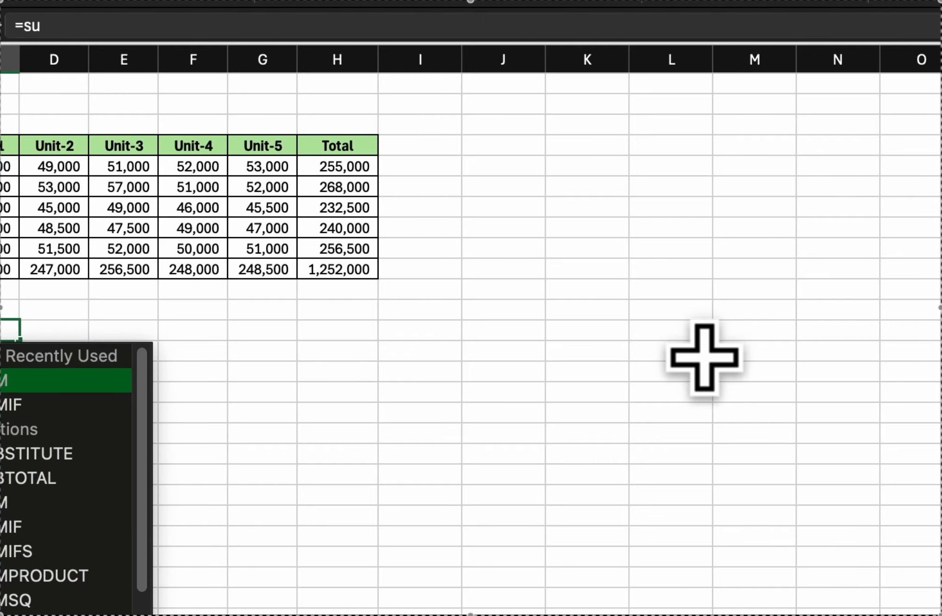
pyautogui.write('m(')
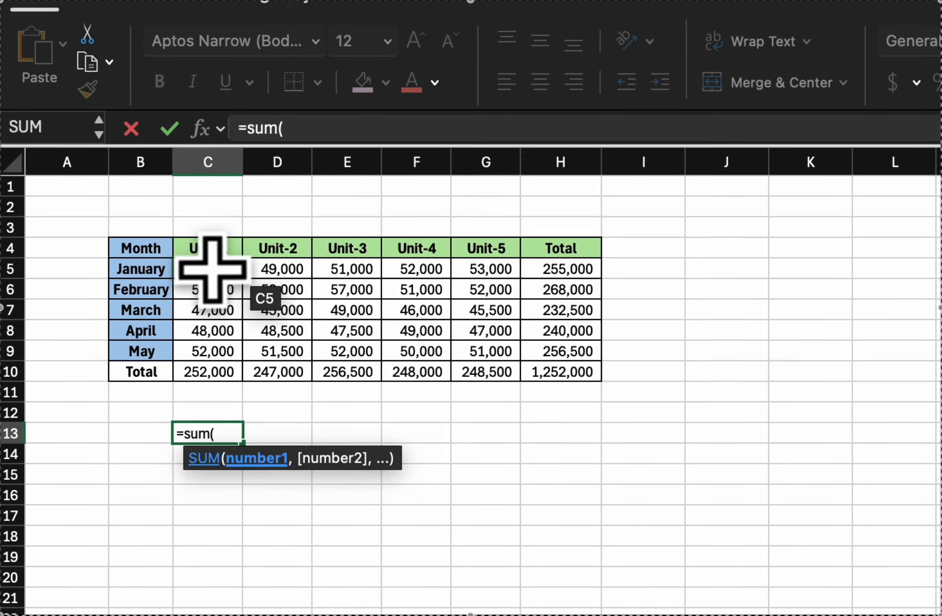
pyautogui.moveTo(211, 208); pyautogui.dragTo(227, 252)
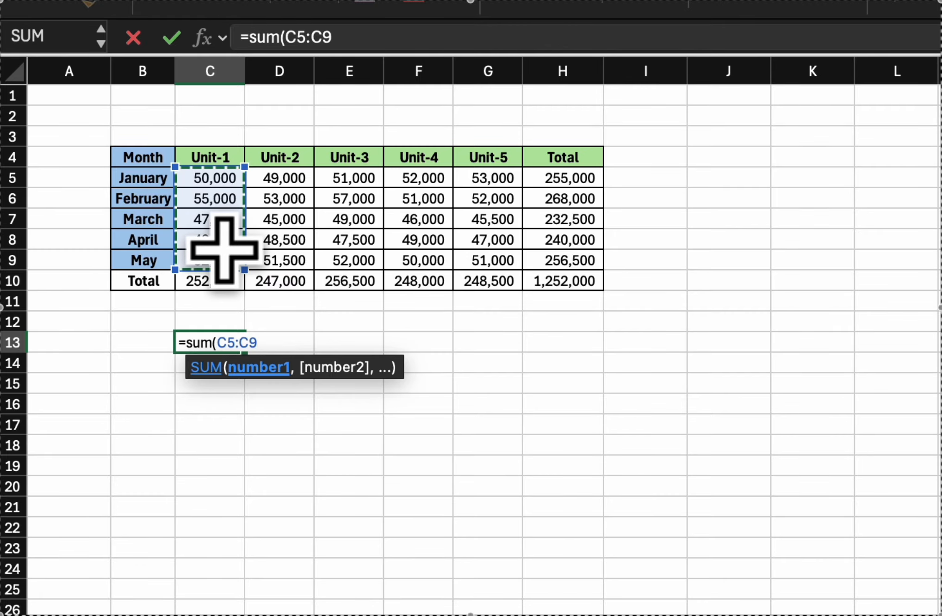
pyautogui.write(')')
pyautogui.press('Return')
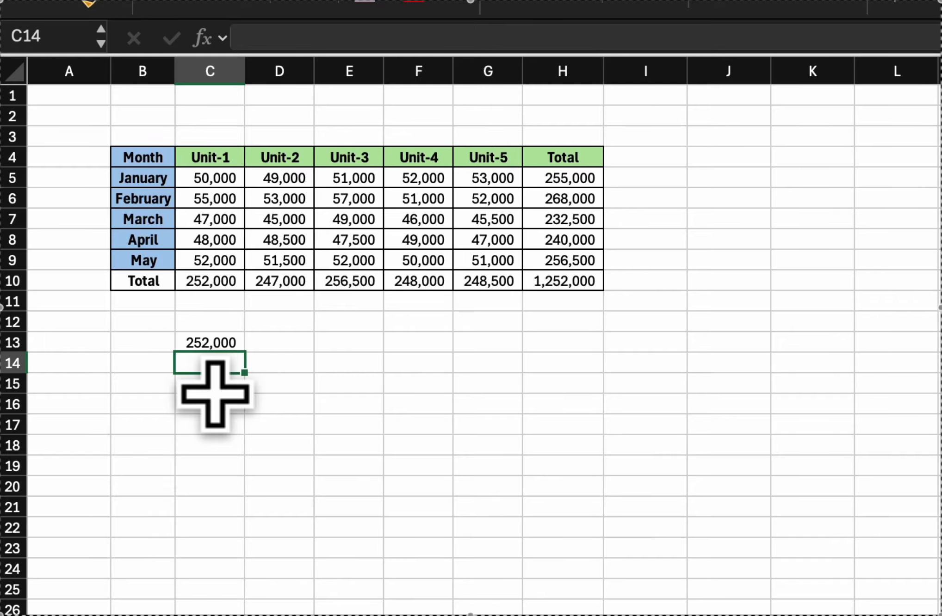
pyautogui.click(278, 345)
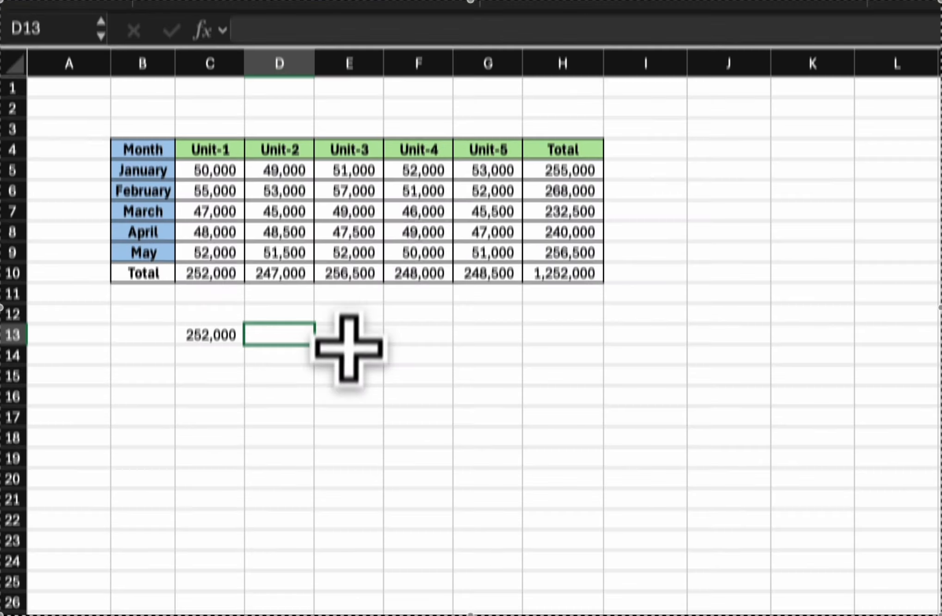
pyautogui.click(349, 342)
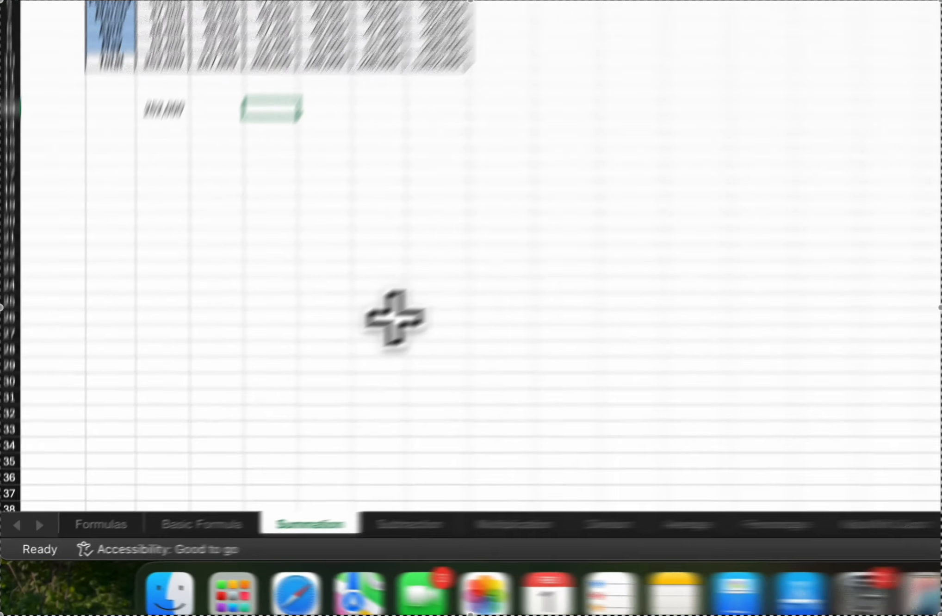